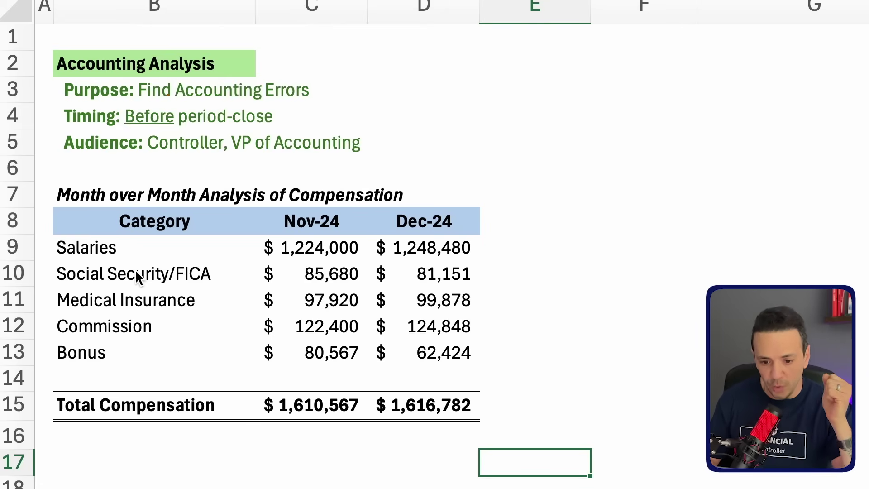
left_click(174, 245)
left_click(320, 250)
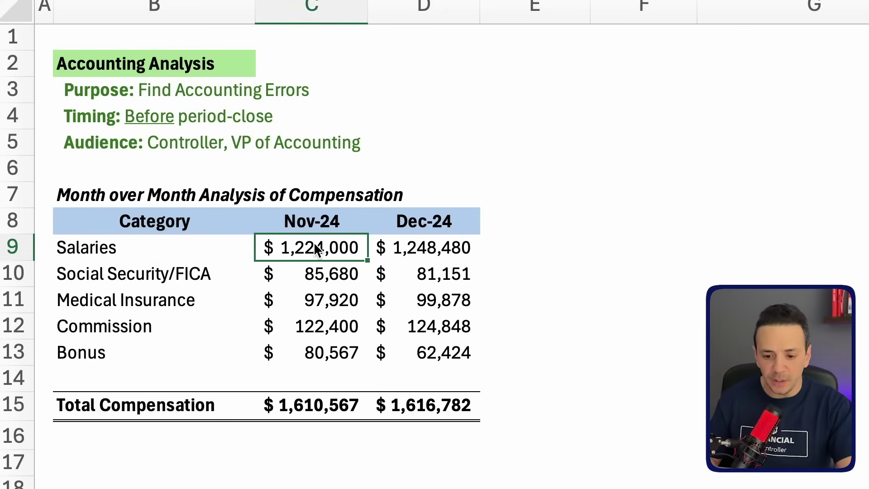
left_click(306, 227)
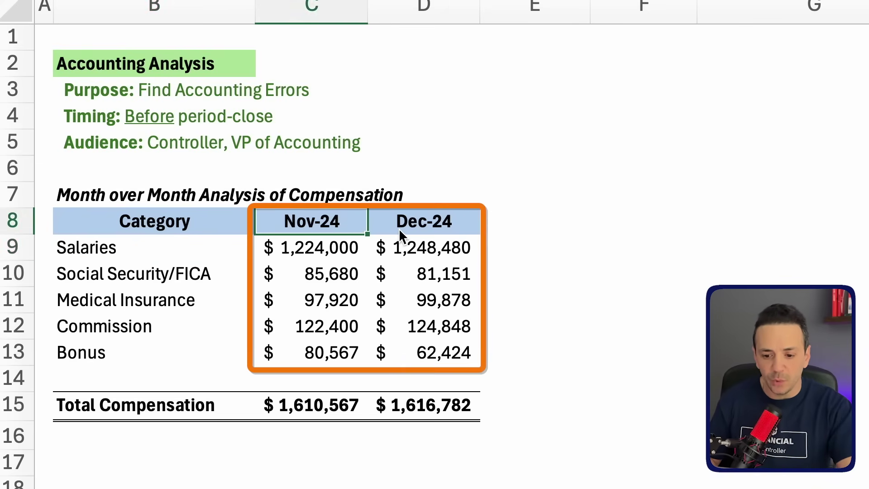
left_click(452, 228)
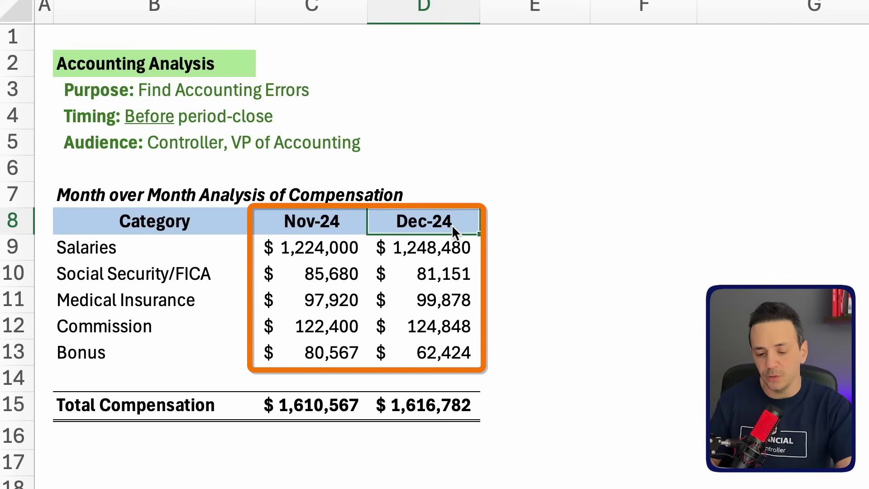
left_click(103, 251)
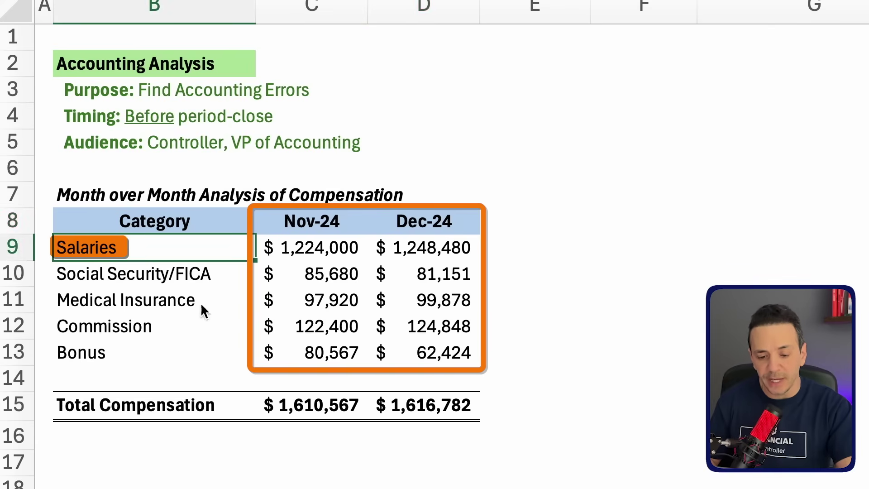
Step: Add the column headers Change, % Change and Comments in E8:G8, beside the Dec-24 header
left_click(552, 226)
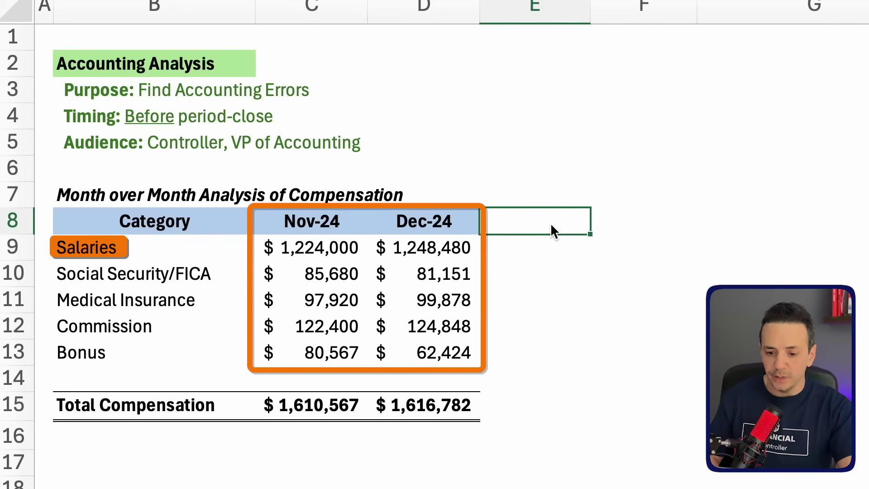
type("Change")
key("Tab")
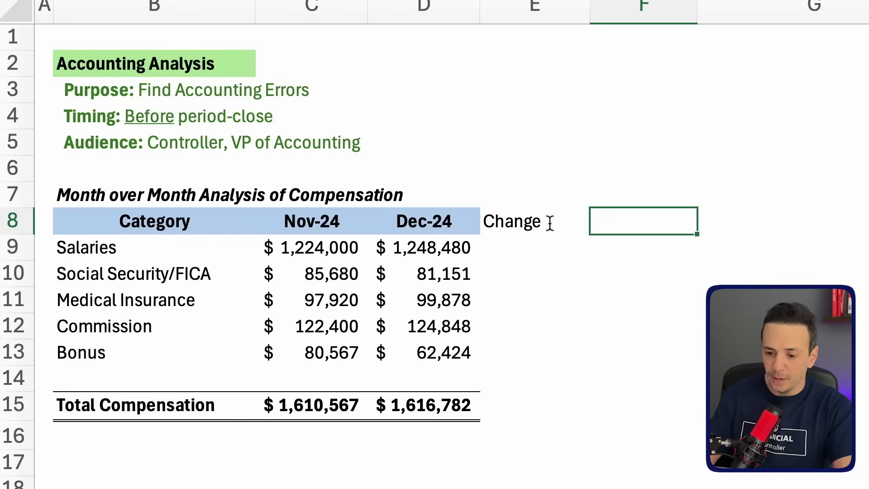
type("% Change")
left_click(655, 317)
left_click(737, 221)
type("C")
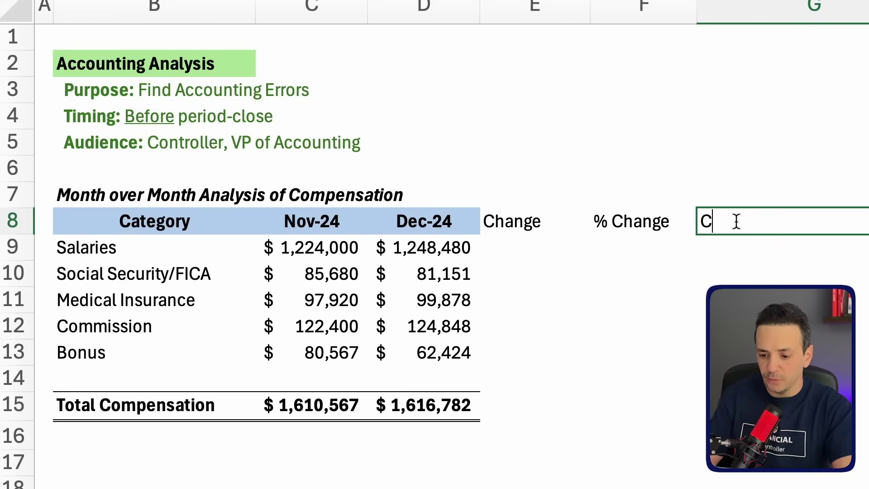
type("omments")
left_click(711, 407)
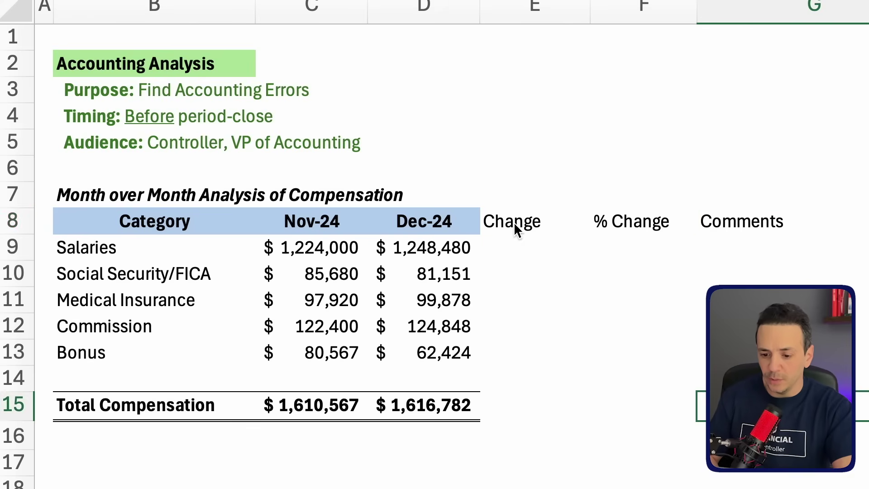
Step: Fill the Change, % Change and Comments header cells with orange
left_click_drag(517, 228, 795, 221)
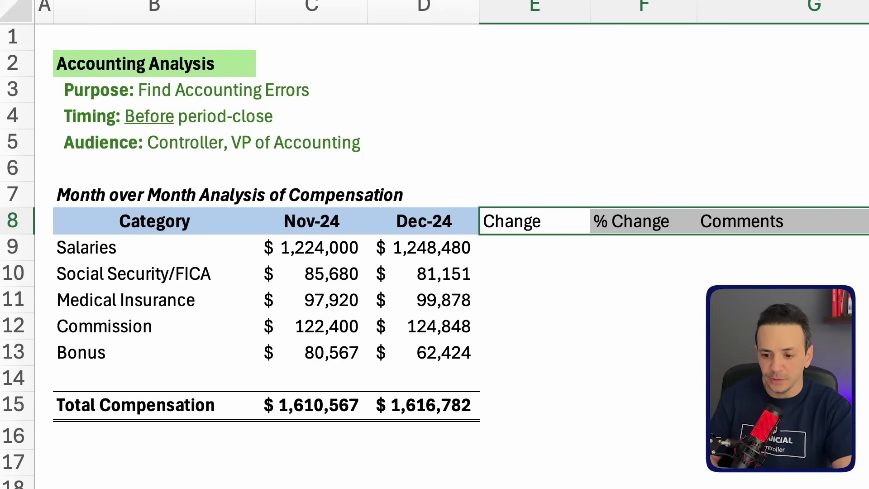
left_click(539, 379)
left_click(502, 295)
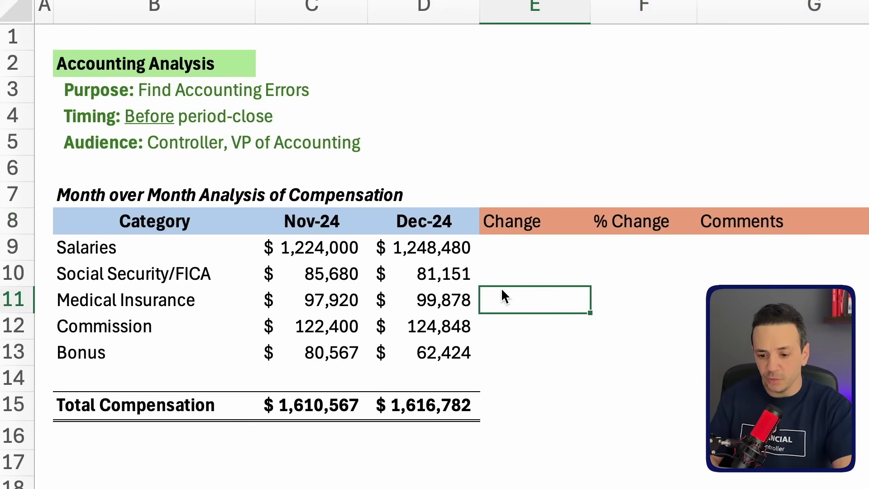
Step: Calculate the Salaries change in E9 as December minus November (D9-C9) and copy the formula down through the Bonus row
left_click(534, 251)
type("=")
left_click(431, 251)
type("-")
left_click(320, 246)
key("Return")
left_click(555, 246)
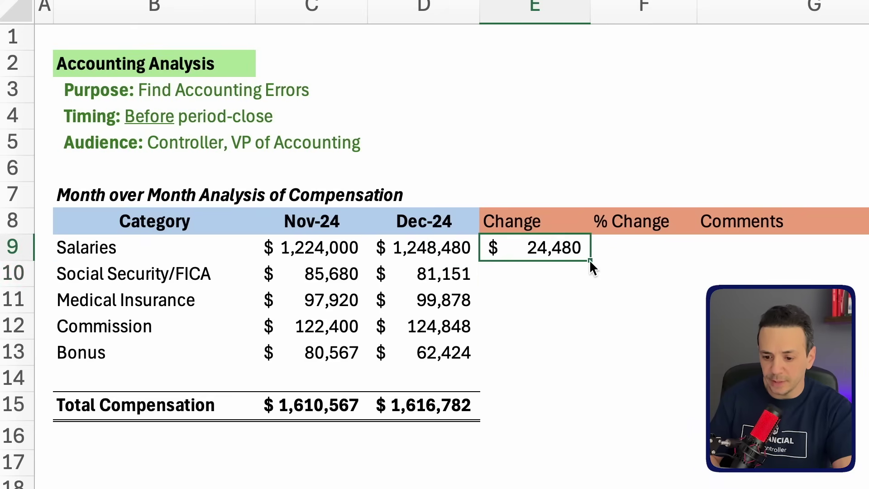
left_click_drag(589, 262, 589, 362)
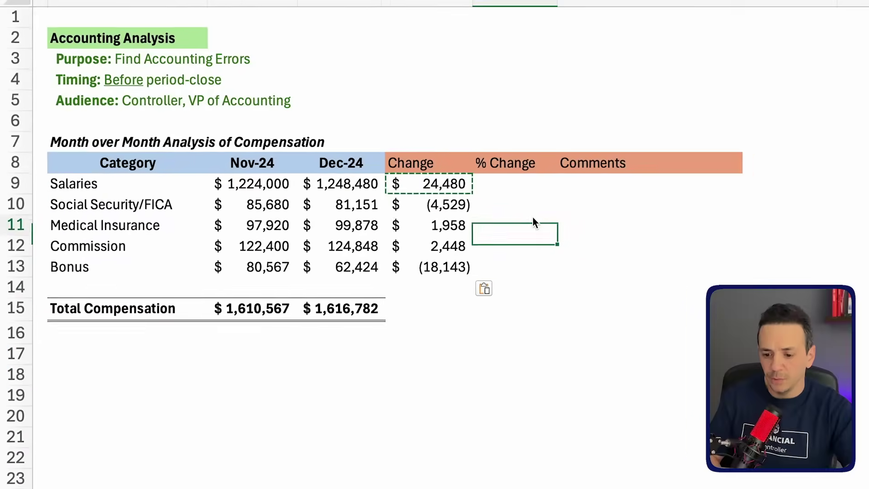
Step: Calculate the Salaries % Change in F9 with the formula =E9/C9
left_click(498, 183)
type("=")
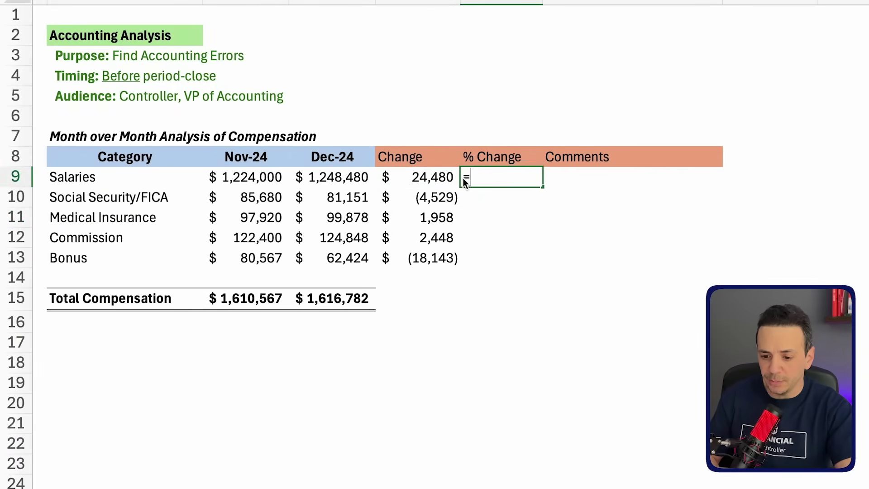
left_click(420, 181)
type("/")
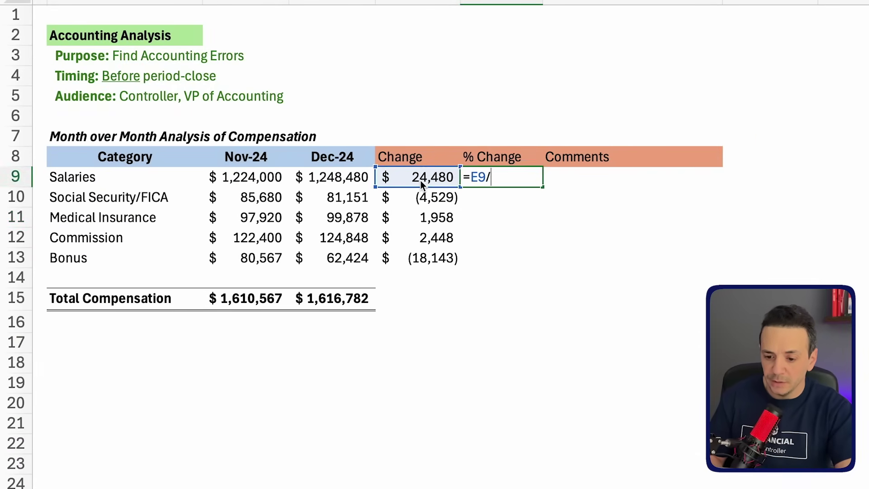
left_click(252, 178)
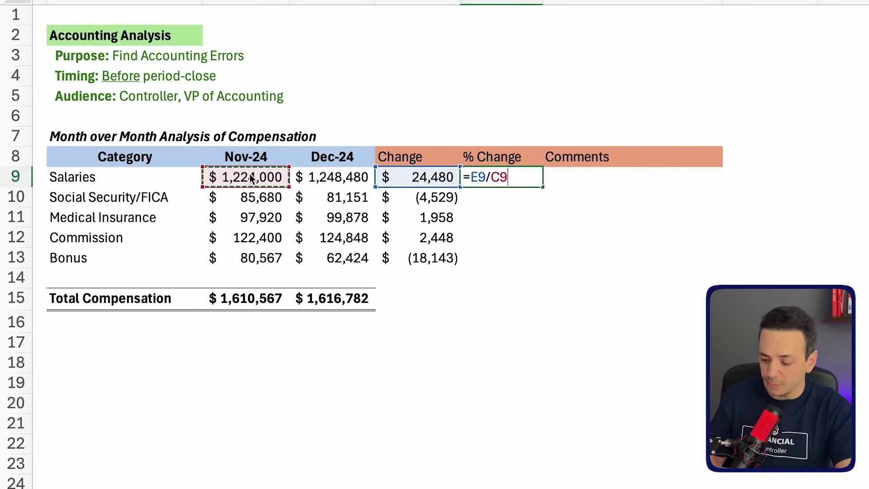
key("Return")
left_click(506, 183)
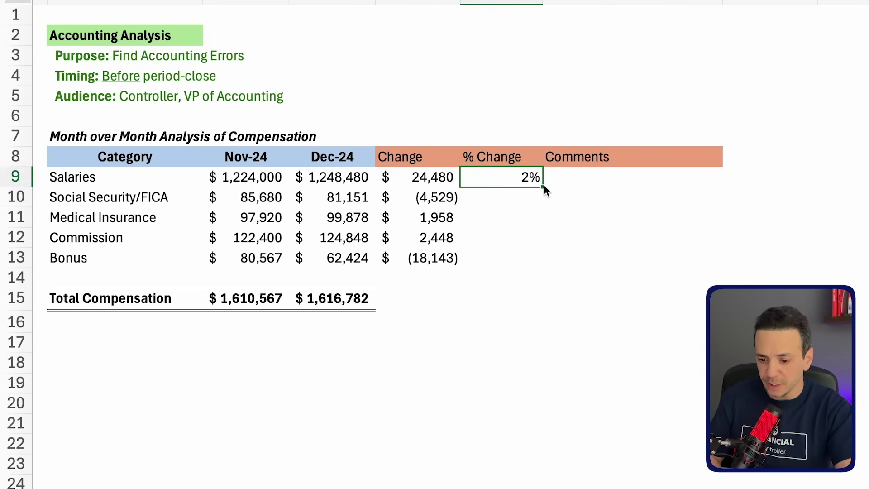
Step: Copy the Salaries % Change formula to F10:F13, covering Social Security/FICA through Bonus
key("ctrl+c")
left_click(499, 197)
key("shift+Down")
key("shift+Down")
key("shift+Down")
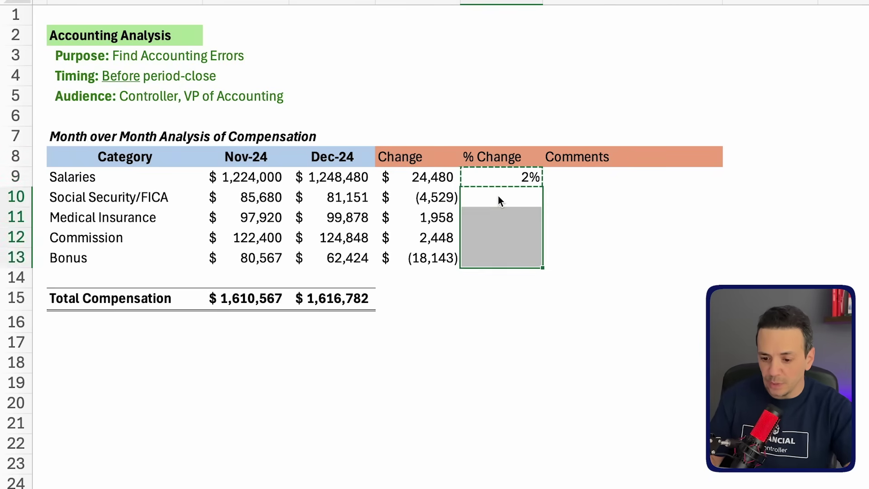
key("ctrl+v")
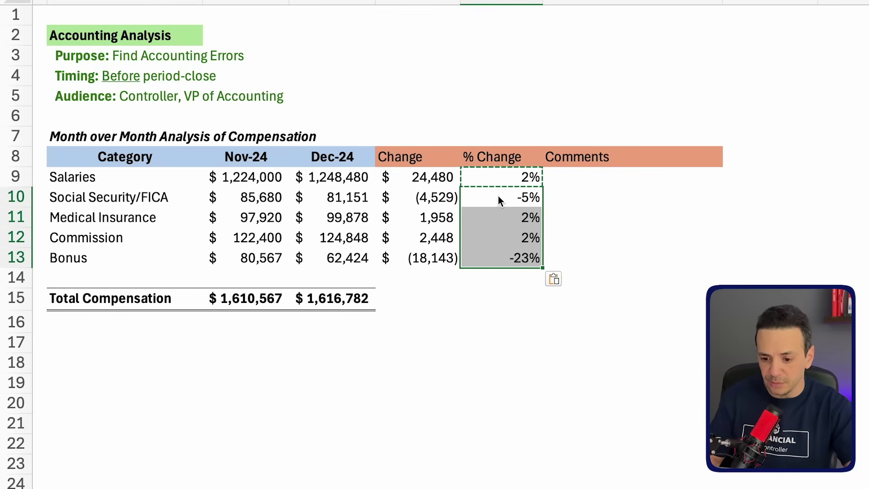
left_click(487, 319)
Step: Extend the Total Compensation formula across the Change and % Change columns and format the % Change total as a percentage
left_click(367, 308)
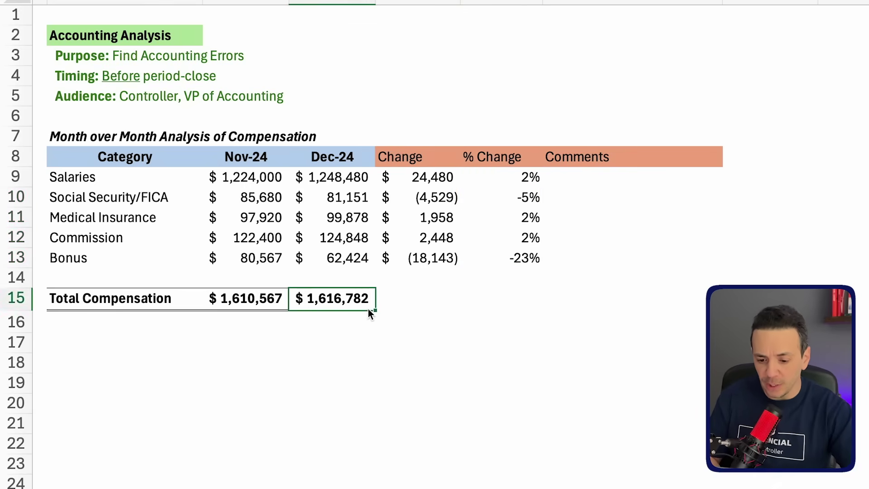
left_click_drag(374, 309, 528, 305)
left_click(503, 362)
left_click(519, 300)
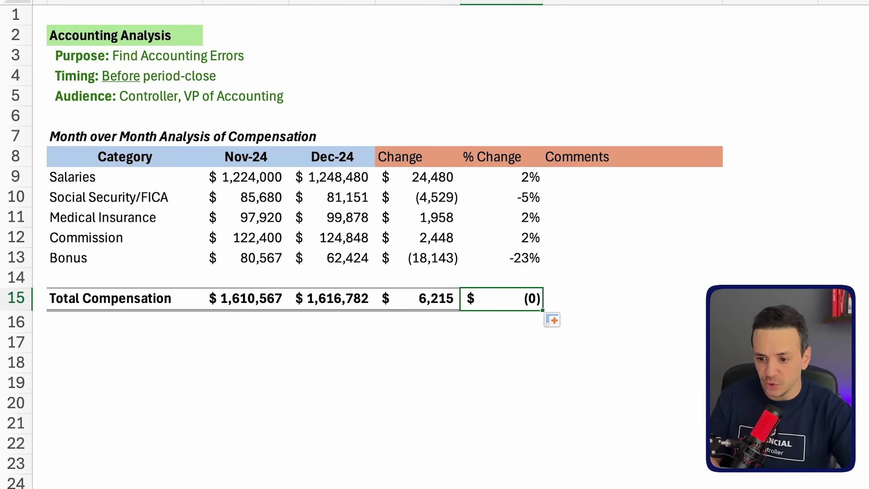
key("ctrl+shift+5")
left_click(534, 362)
left_click(473, 418)
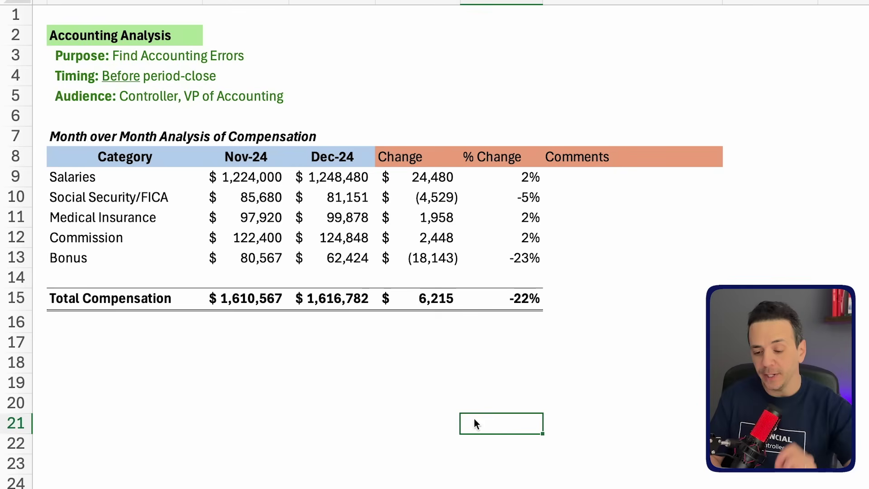
Step: Review the Change and % Change figures by category, comparing the Salaries and Bonus rows with the smaller variances
left_click(506, 189)
left_click(444, 177)
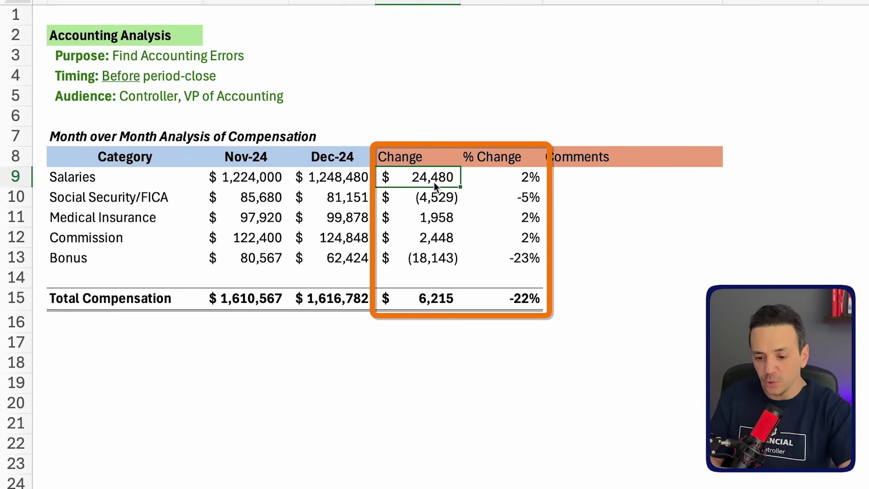
left_click(433, 199)
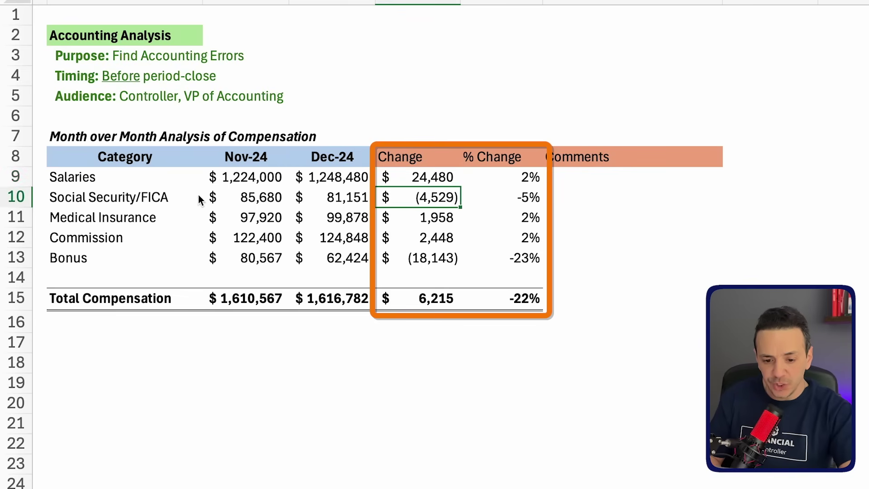
left_click(124, 200)
left_click(130, 218)
left_click(131, 244)
left_click_drag(435, 203, 434, 233)
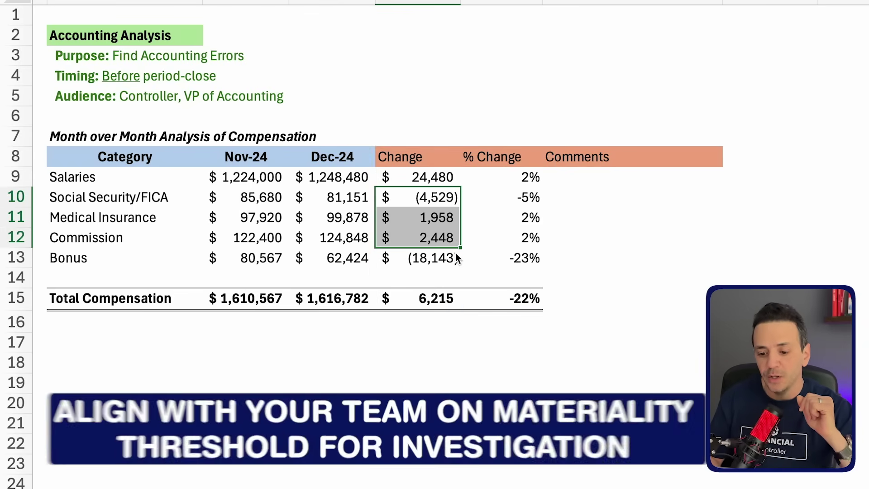
left_click(441, 178)
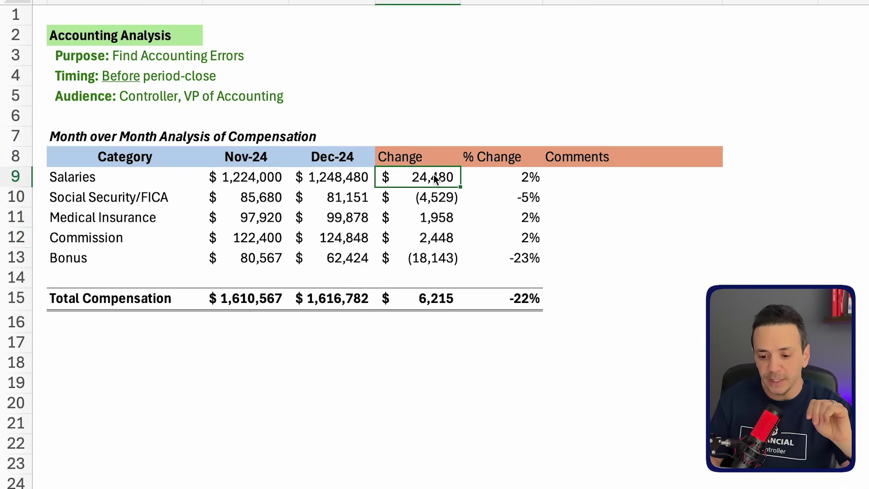
left_click(13, 180)
left_click(16, 257)
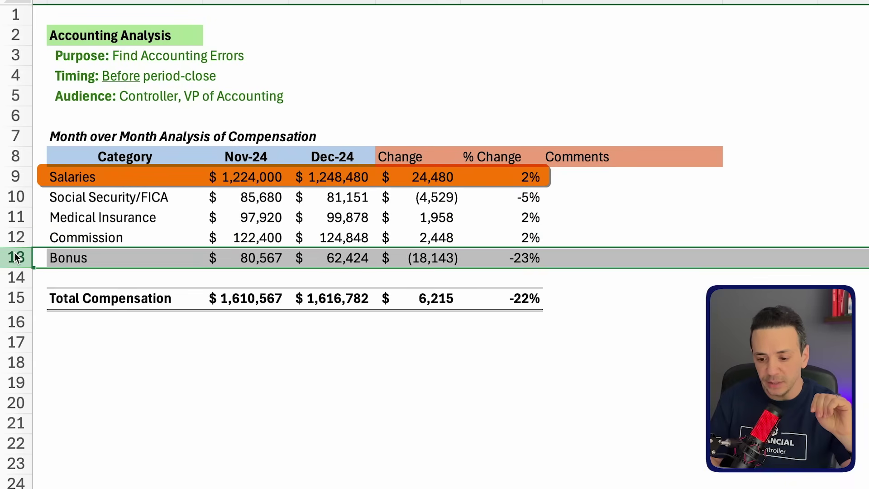
left_click(422, 184)
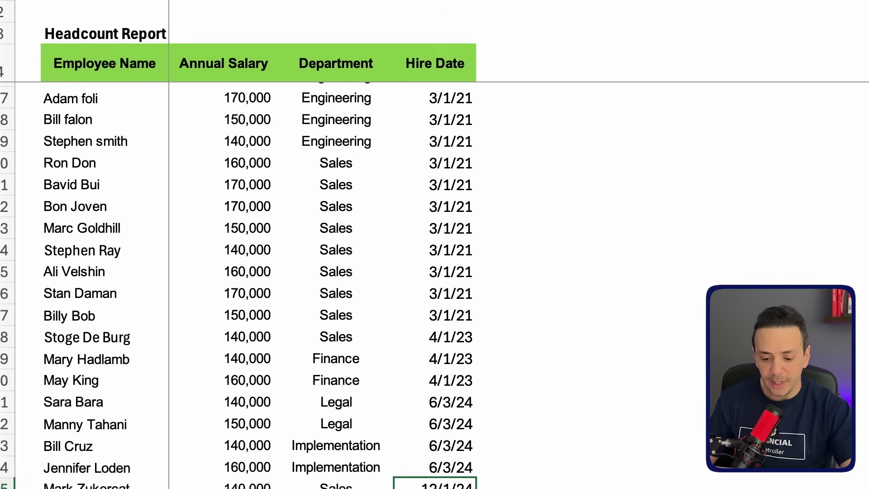
Step: Examine the headcount report's salaries and hire dates for employees hired in December 2024
scroll(349, 409, "up", 6)
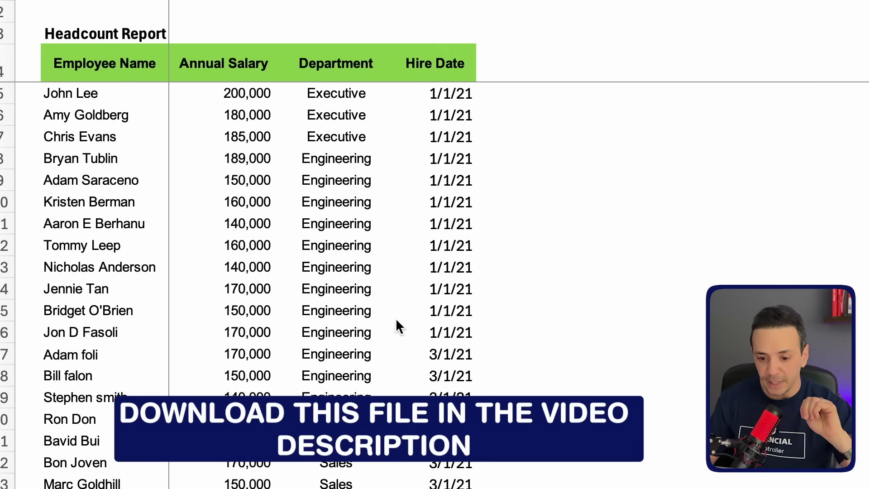
scroll(399, 325, "down", 3)
left_click(289, 181)
left_click(163, 97)
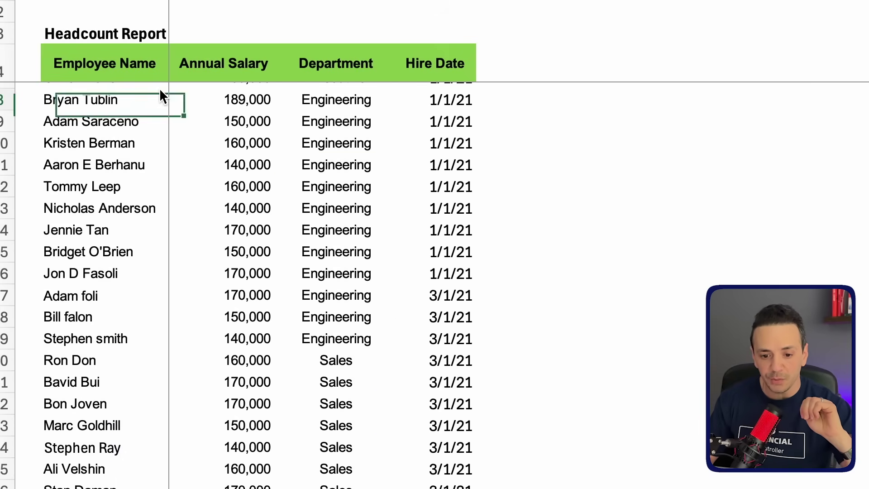
scroll(407, 145, "up", 3)
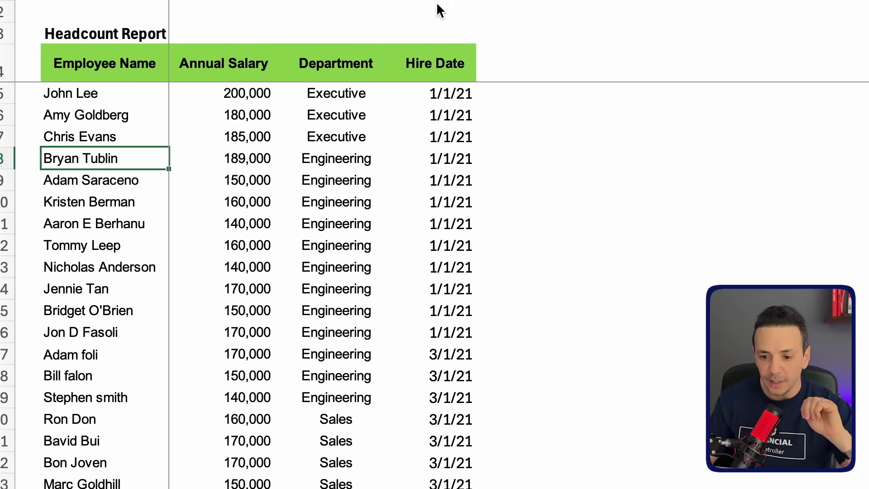
scroll(440, 168, "down", 14)
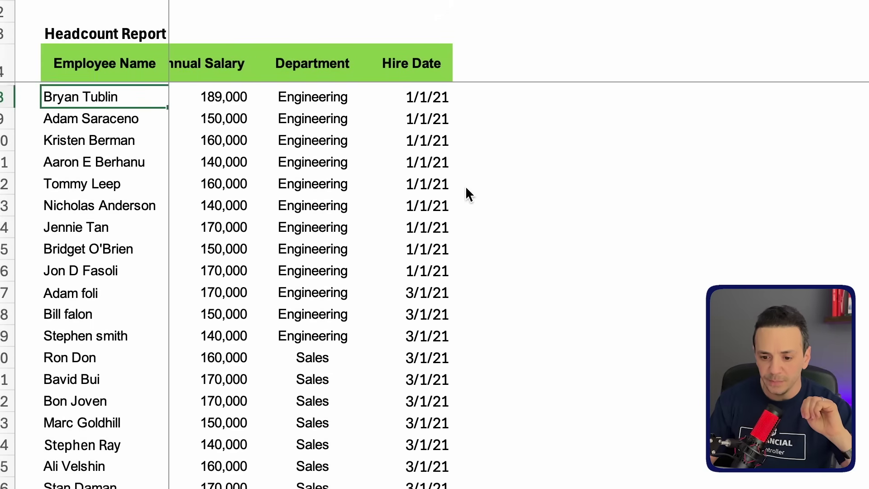
scroll(467, 193, "down", 6)
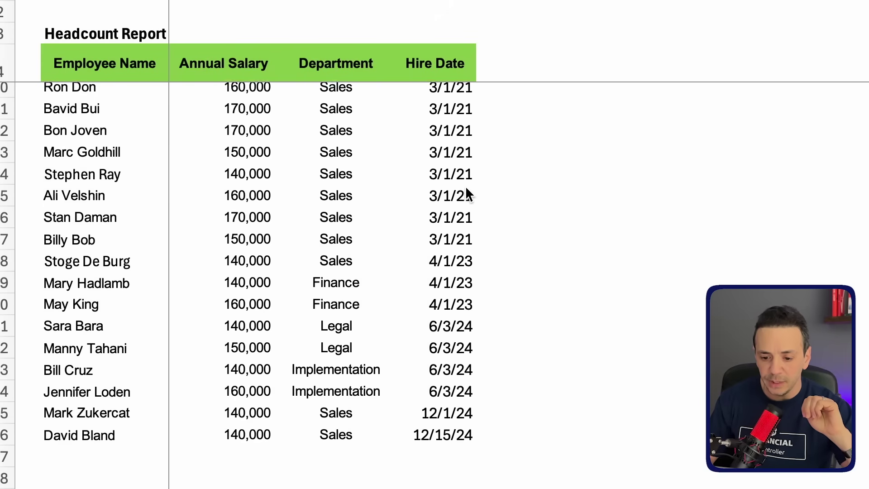
scroll(458, 190, "down", 2)
left_click(443, 236)
left_click(430, 265)
left_click_drag(6, 266, 7, 286)
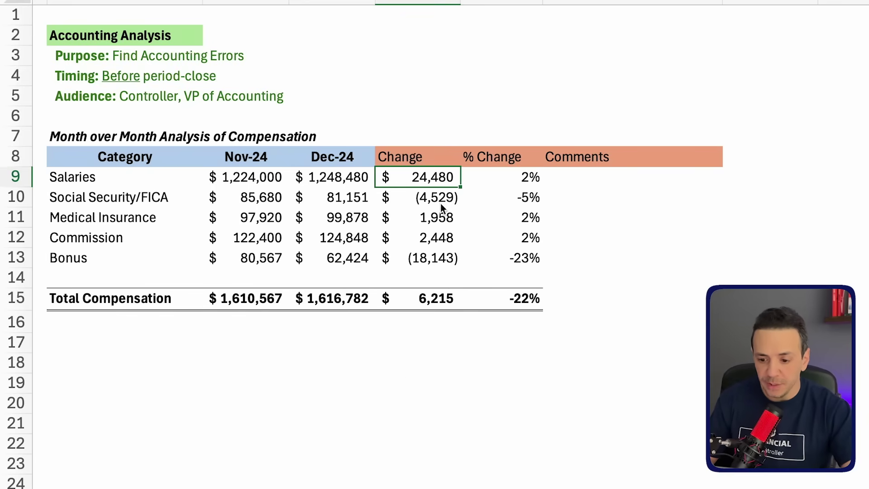
Step: Enter the Salaries comment "Checked the headcount report and confirmed flux is due to hiring 2 employees in Dec-24"
left_click(607, 186)
key("ctrl+v")
scroll(474, 193, "right", 3)
key("Down")
key("Down")
key("Down")
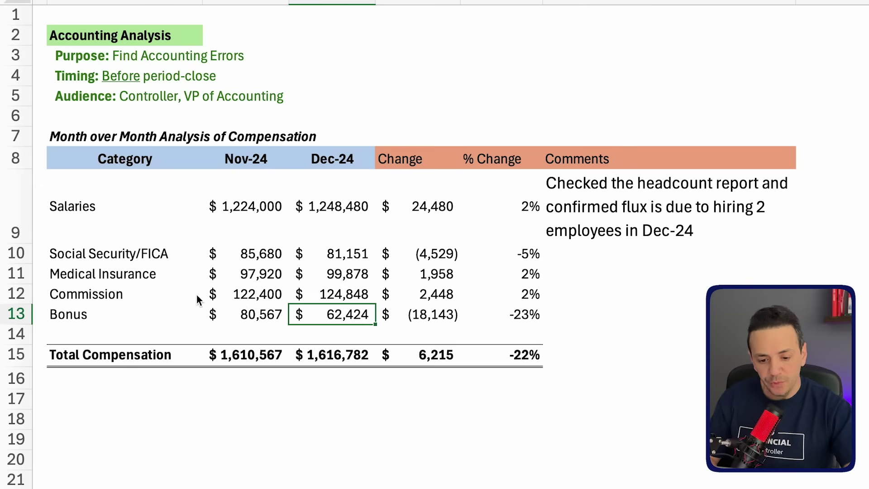
Step: Review the Bonus row's Nov-24 and Dec-24 amounts together with its Change and % Change figures
left_click(117, 295)
left_click(103, 316)
left_click(16, 314)
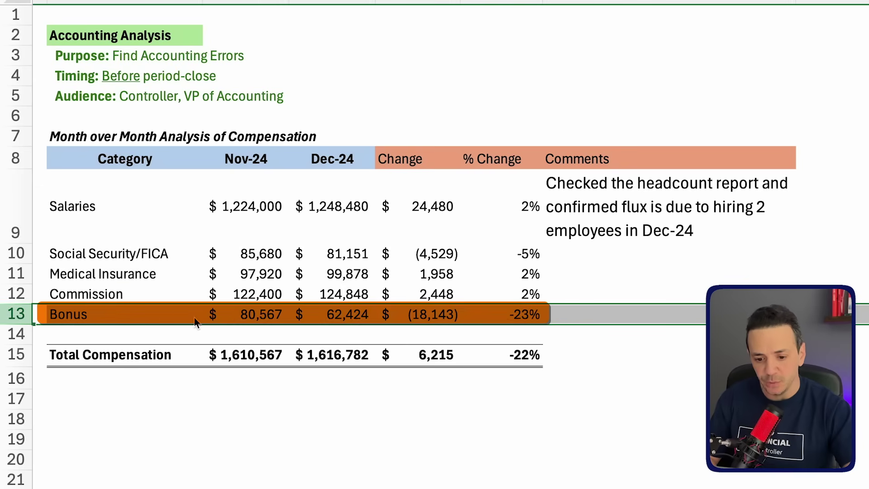
left_click(251, 314)
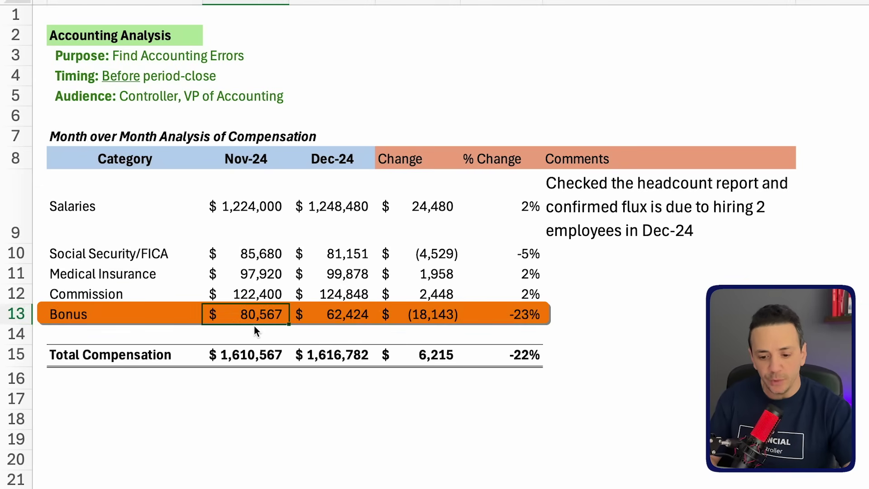
left_click(347, 322)
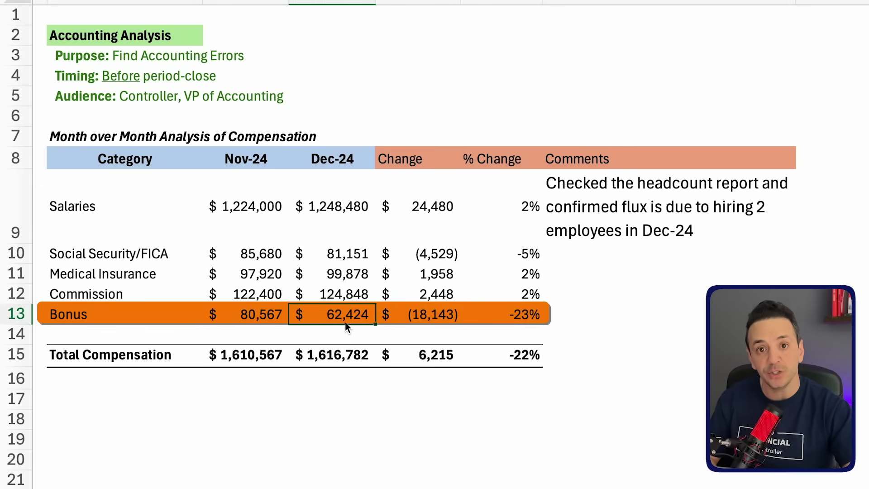
left_click(441, 318)
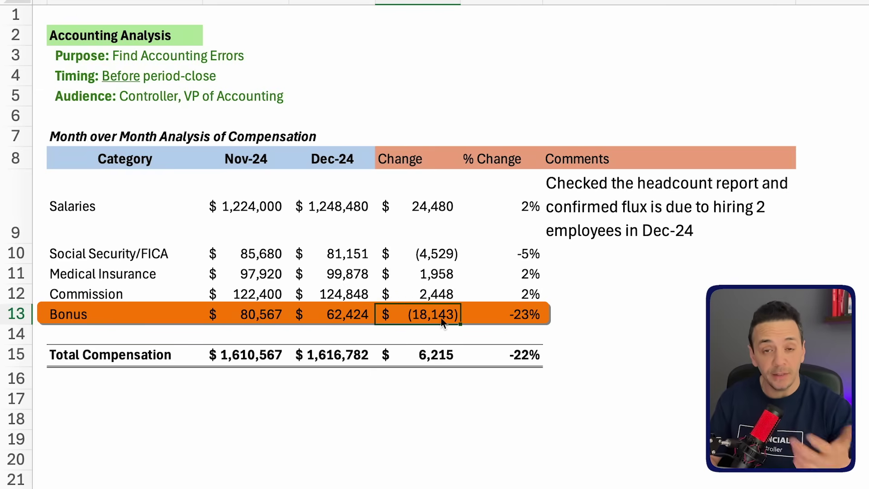
left_click(540, 321)
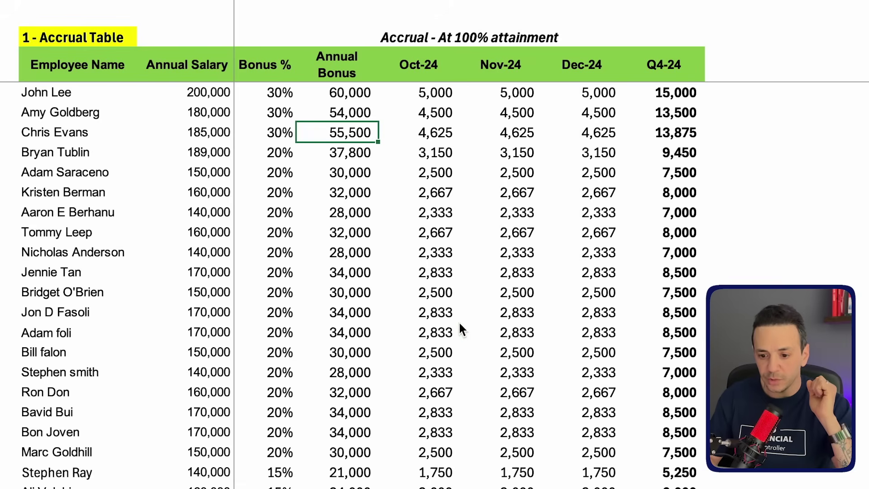
Step: Examine the bonus accrual table's salary, bonus percentage, annual bonus and monthly accrual columns, including the attainment assumption
left_click(459, 324)
left_click(271, 152)
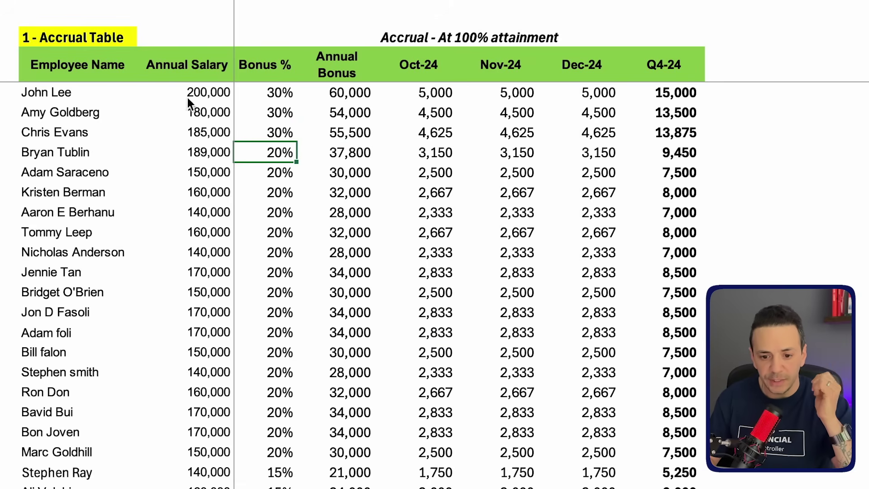
left_click(104, 63)
left_click(201, 59)
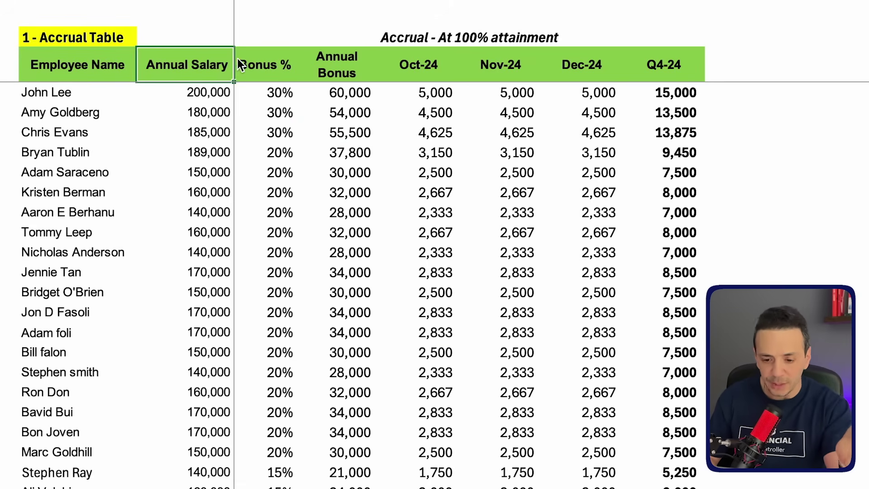
left_click(288, 63)
left_click(369, 63)
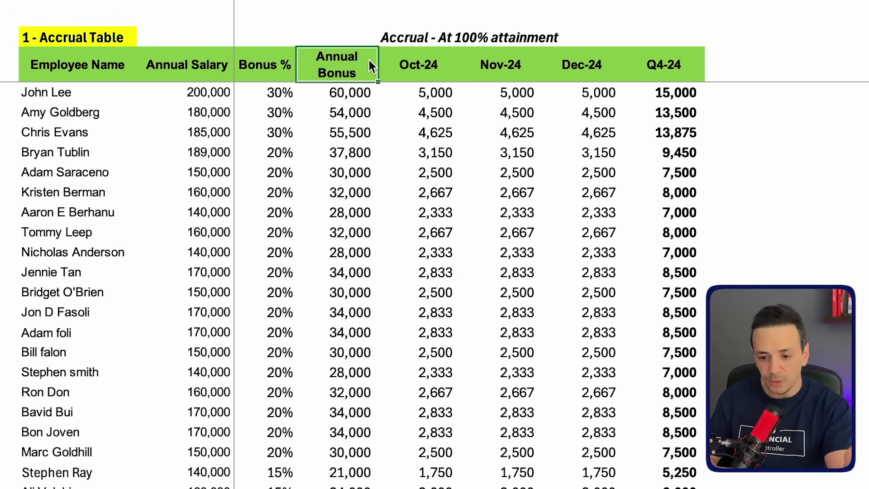
left_click(437, 64)
left_click(413, 36)
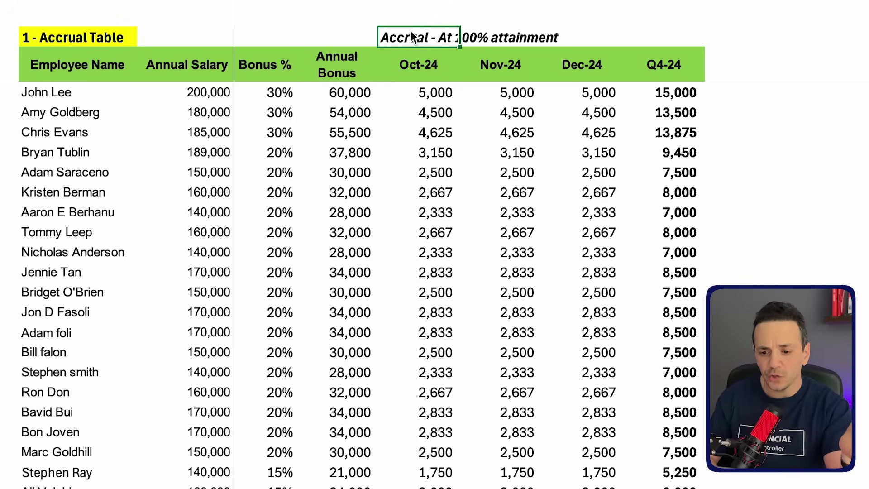
left_click(440, 56)
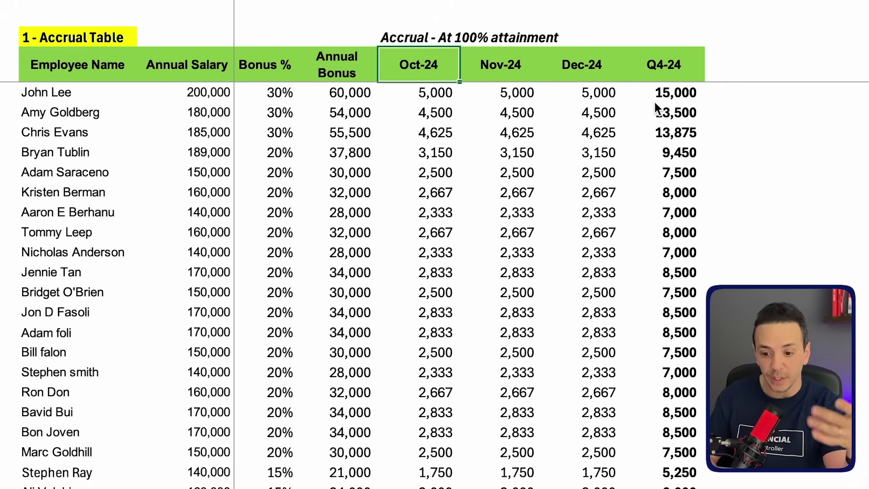
Step: Trace the first employee's bonus accrual across Oct-24, Nov-24 and Dec-24 to the Q4-24 total
left_click(539, 90)
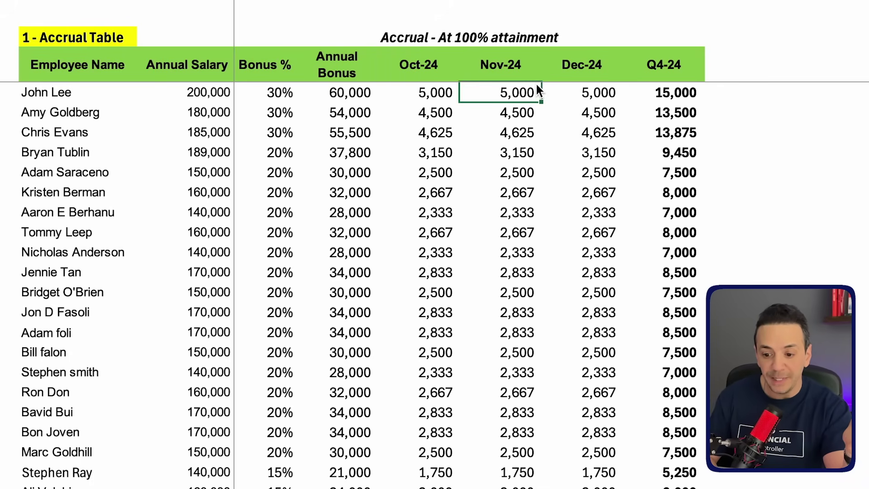
left_click(660, 92)
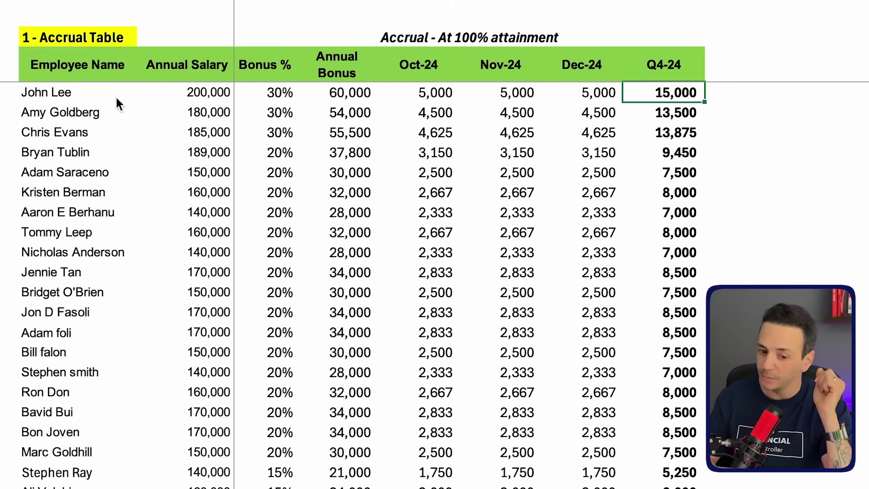
left_click(10, 104)
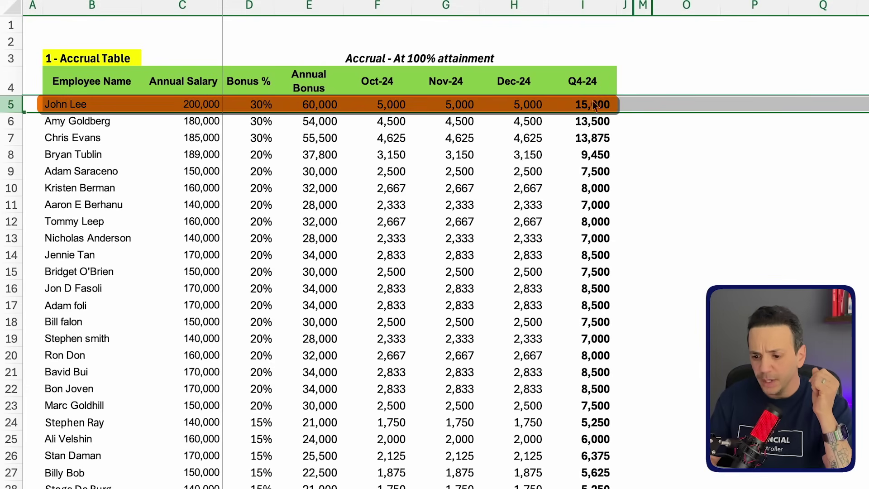
left_click(593, 105)
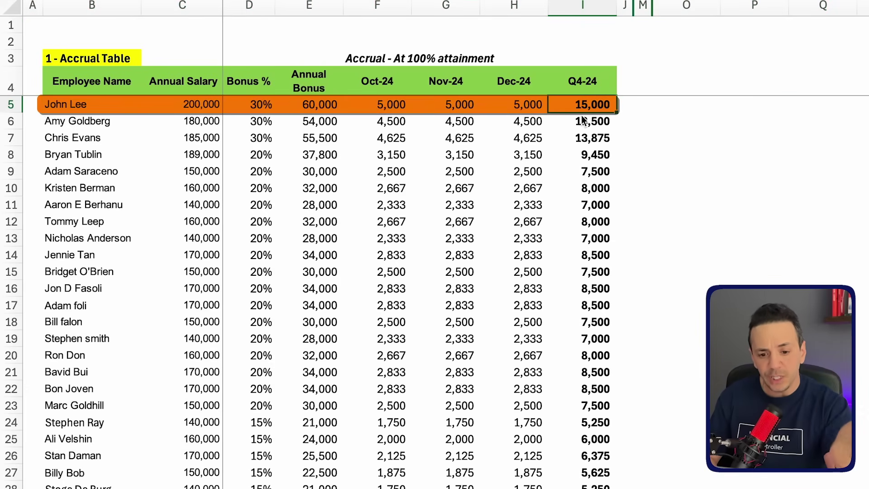
left_click(396, 110)
left_click(443, 111)
left_click(517, 104)
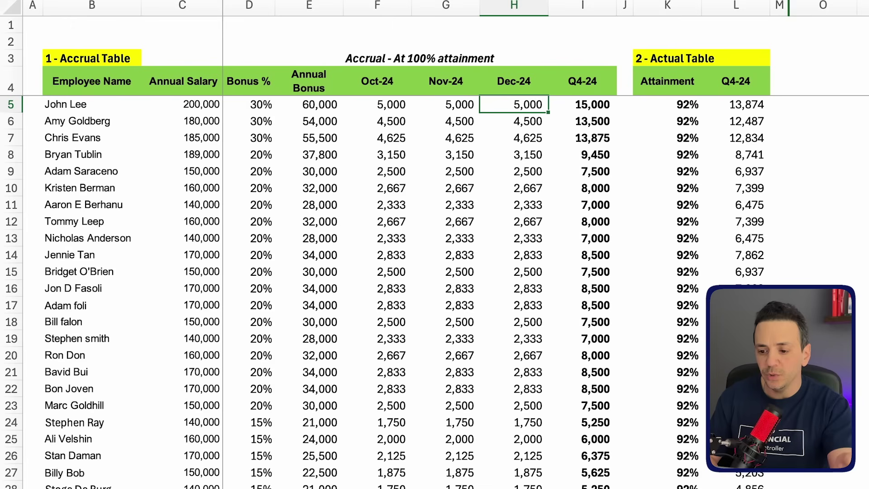
Step: Examine the Actual Table's attainment percentages and the resulting Q4-24 bonus amounts for the first few employees
left_click(650, 81)
left_click(675, 58)
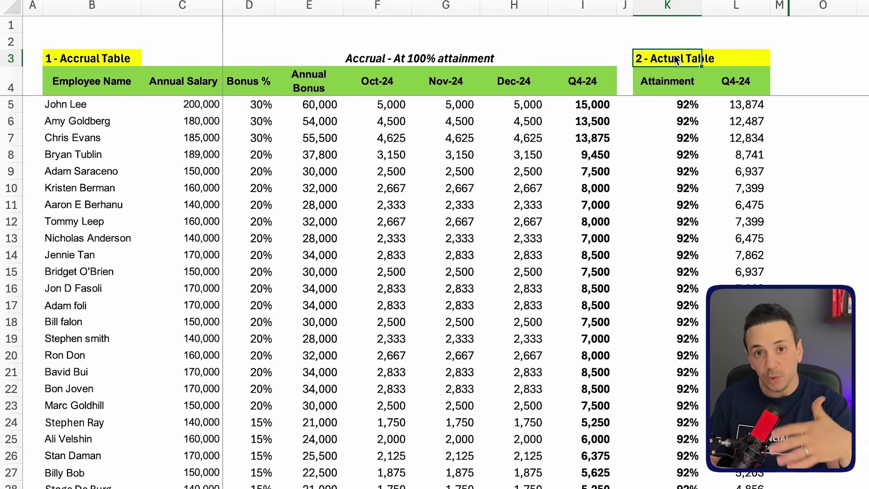
left_click(678, 105)
left_click(674, 139)
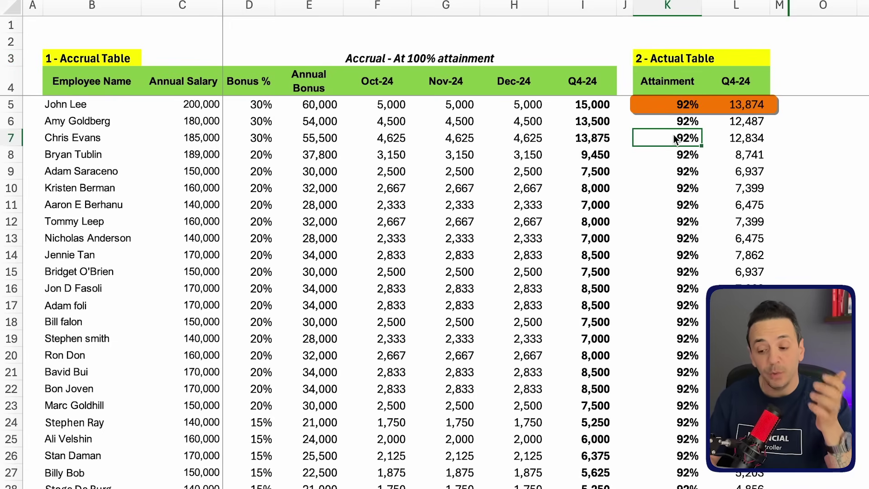
left_click(671, 109)
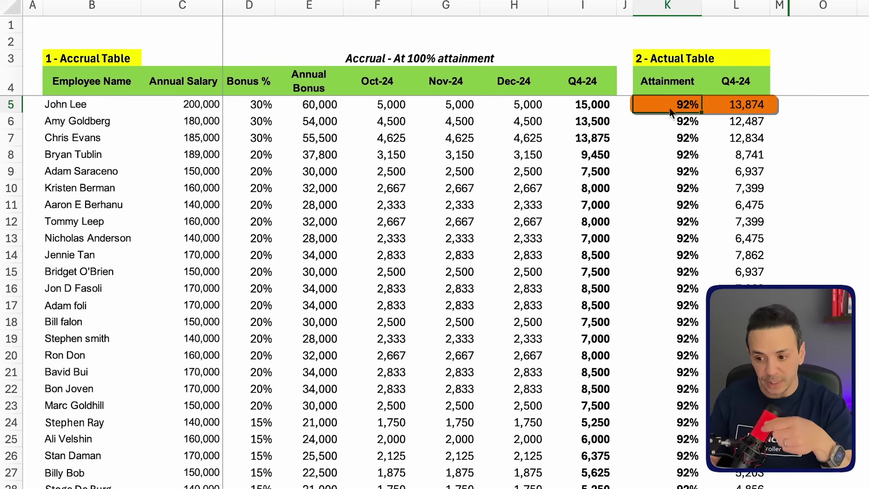
left_click(673, 92)
left_click(697, 127)
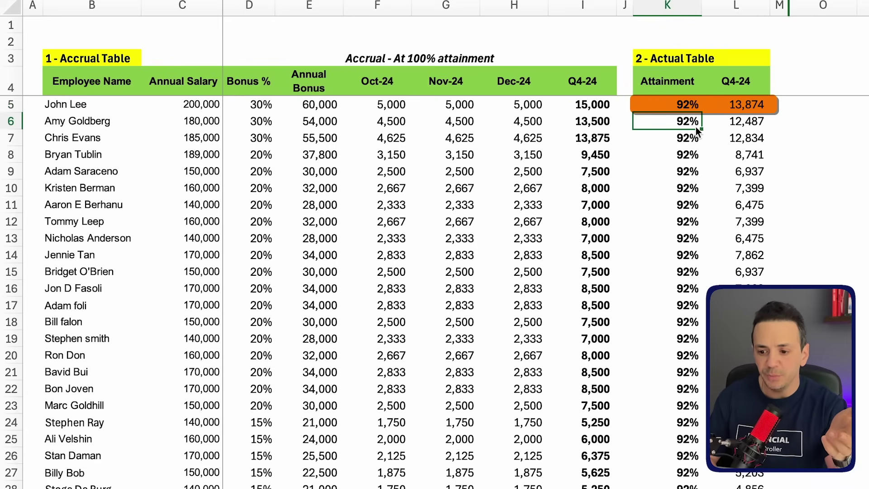
left_click(737, 120)
double_click(745, 80)
left_click(738, 120)
scroll(435, 245, "right", 3)
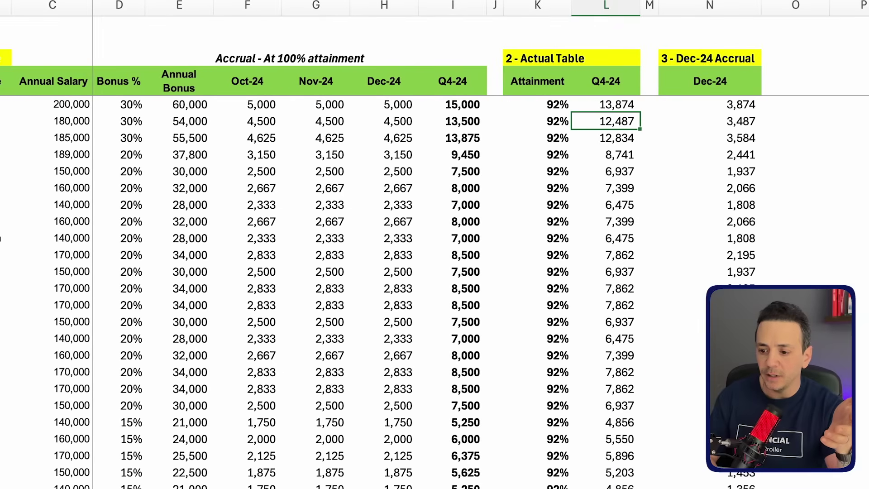
Step: Compare the first employee's adjusted amount in the Dec-24 Accrual table with the monthly accruals at full attainment
left_click(696, 178)
left_click(716, 124)
left_click(721, 106)
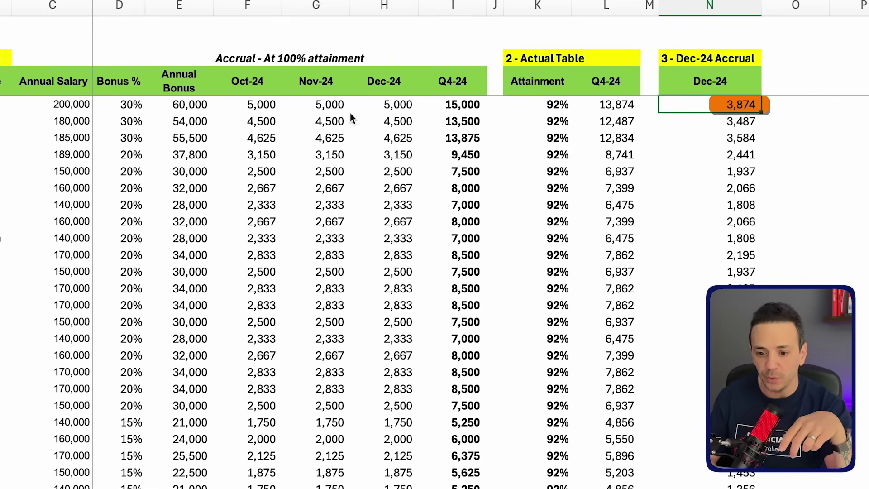
left_click(263, 112)
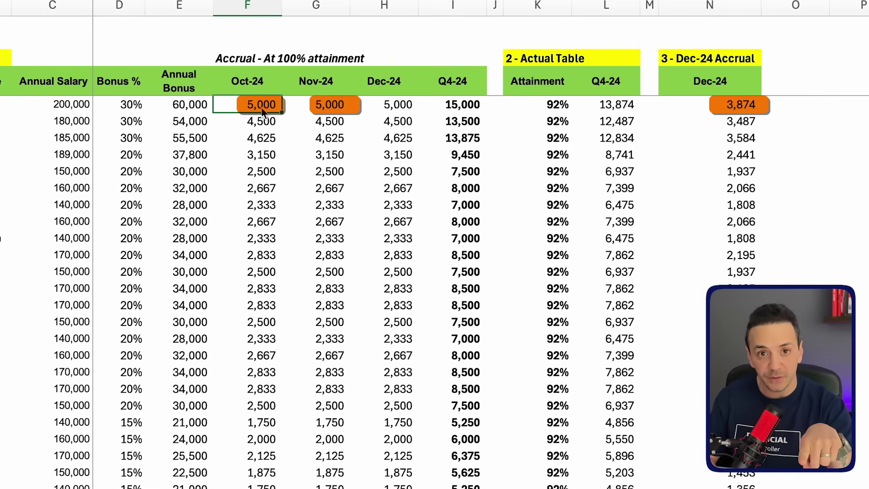
left_click(327, 112)
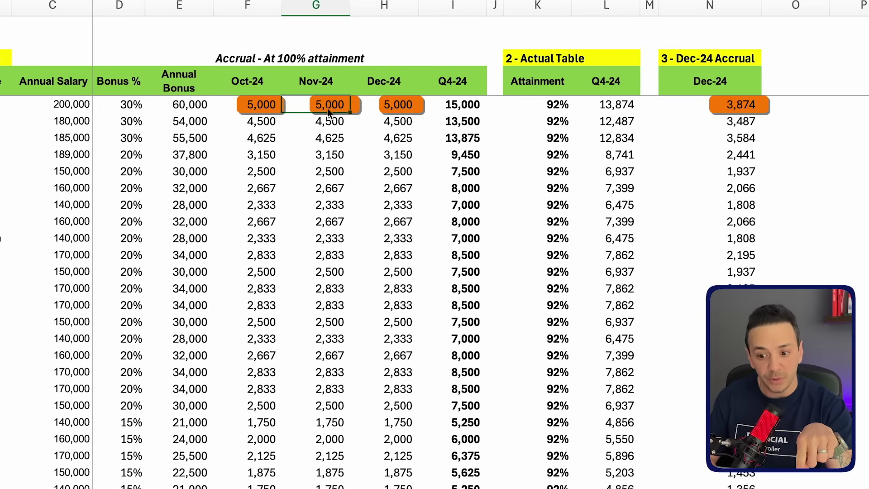
left_click(399, 106)
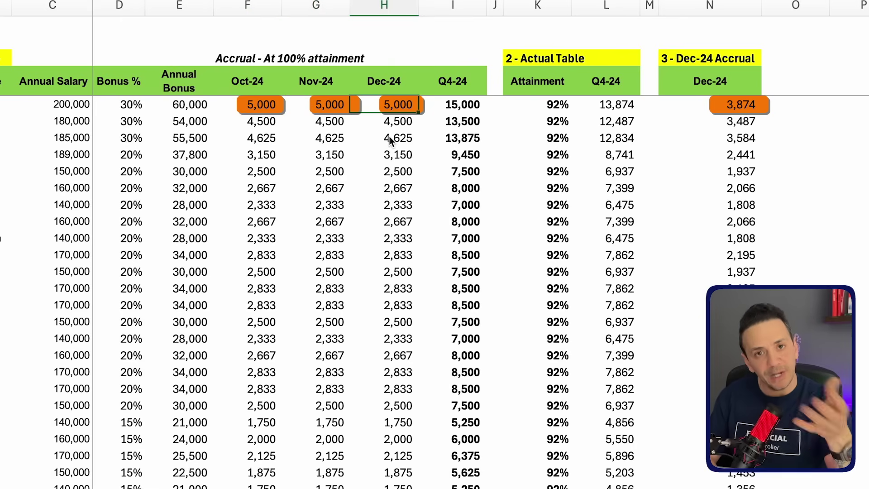
left_click(733, 108)
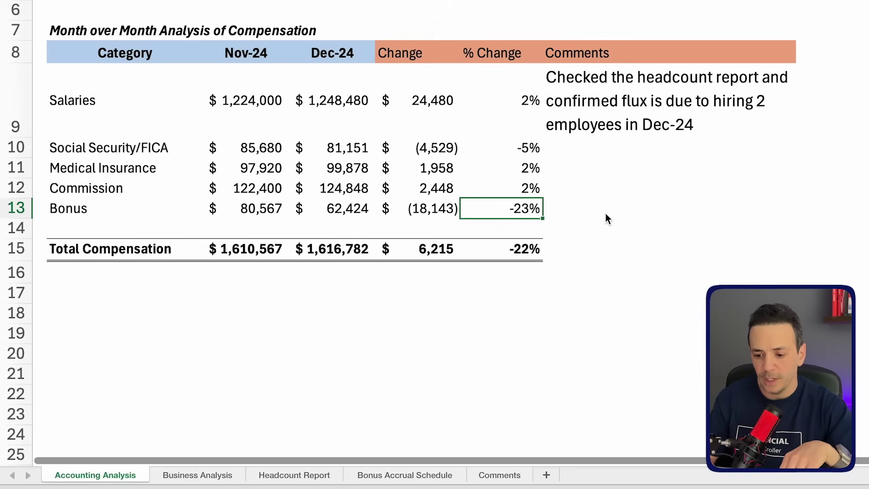
Step: Enter the Bonus comment "Checked Dec-24 accrual and confirmed flux is a true-down of Q4-24 bonus accrual based on 92% attainment"
left_click(605, 214)
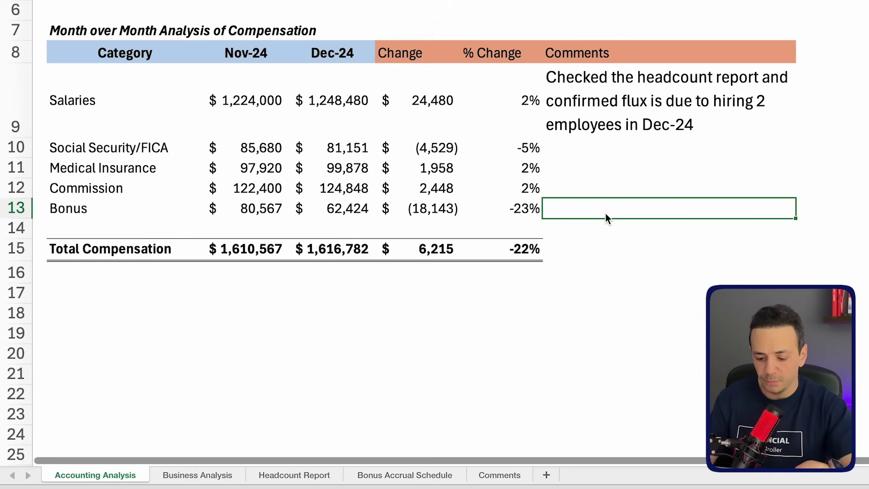
type("Checked Dec-24 accrual and confirmed flux is a true-down of Q4-24 bonus accrual based on 92% attainment")
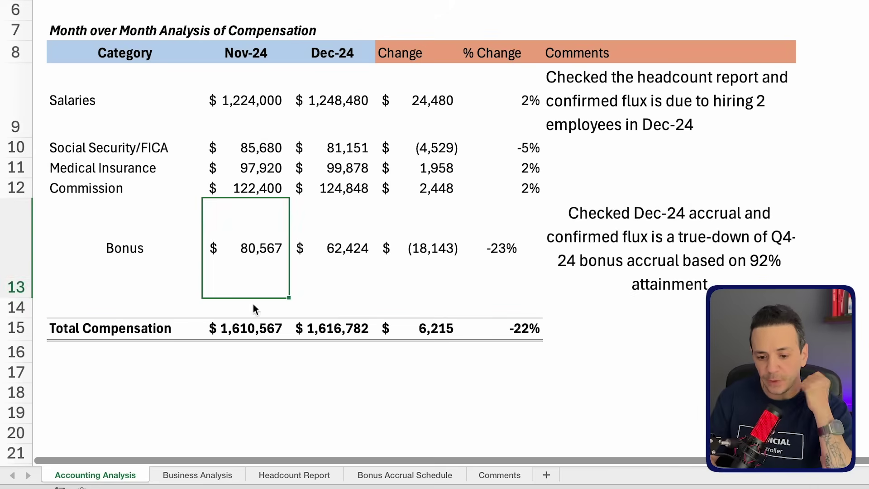
left_click(234, 362)
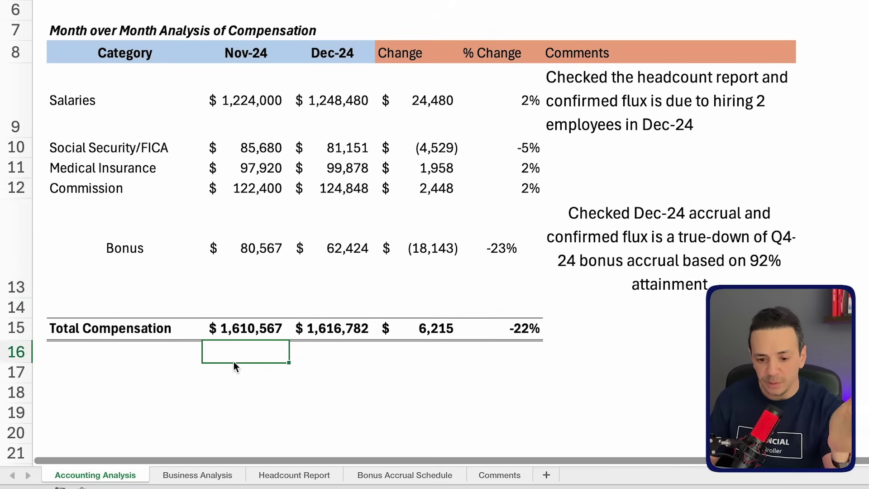
left_click(530, 99)
left_click(522, 247)
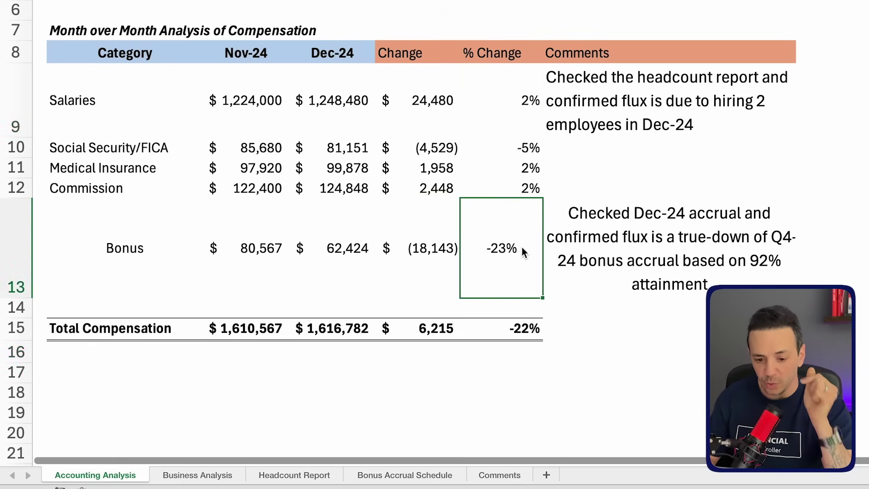
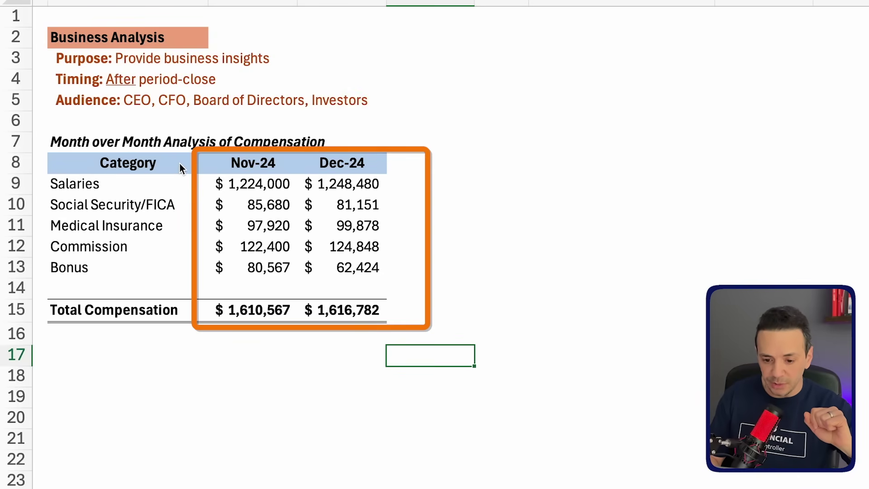
Step: Add Change, % Change and Comments headers beside Dec-24 on the Business Analysis sheet and fit the % Change column to its contents
left_click(418, 166)
type("C")
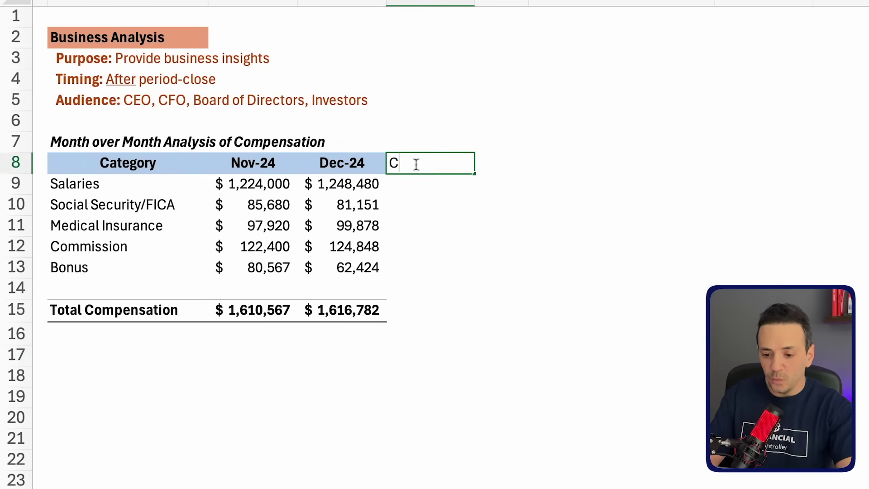
type("hange")
key("Tab")
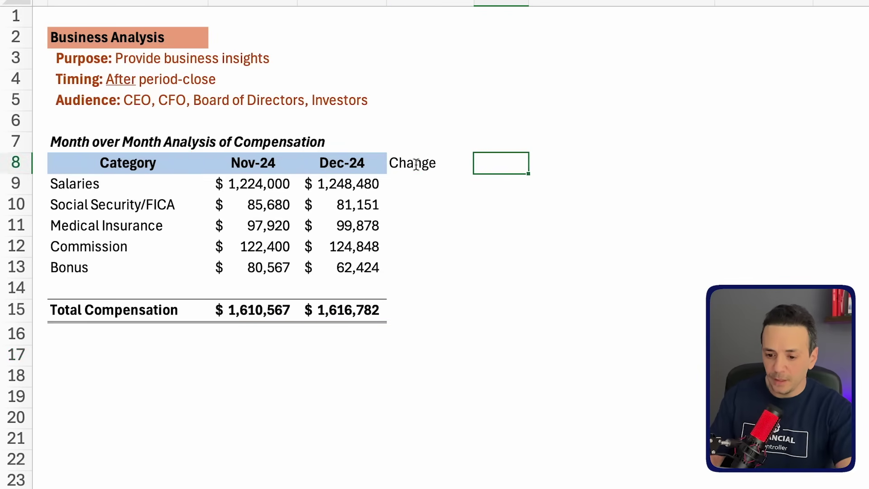
type("% Change")
key("Tab")
type("Comments")
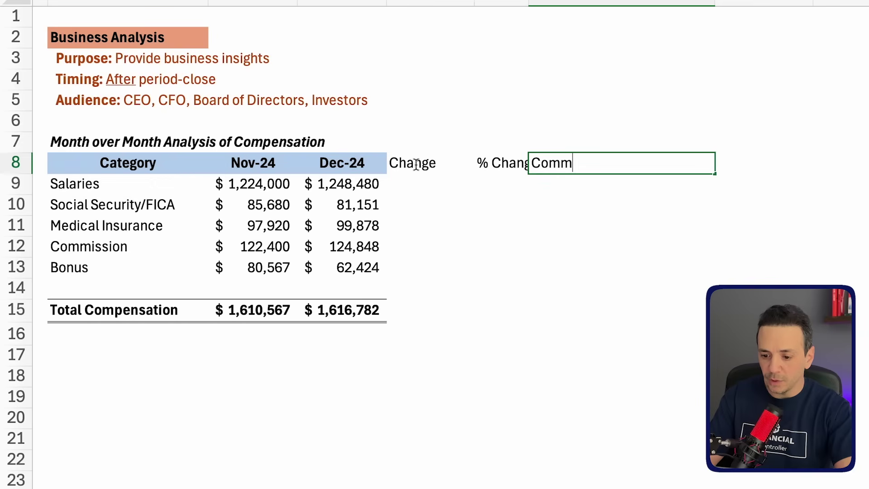
left_click(493, 267)
double_click(528, 2)
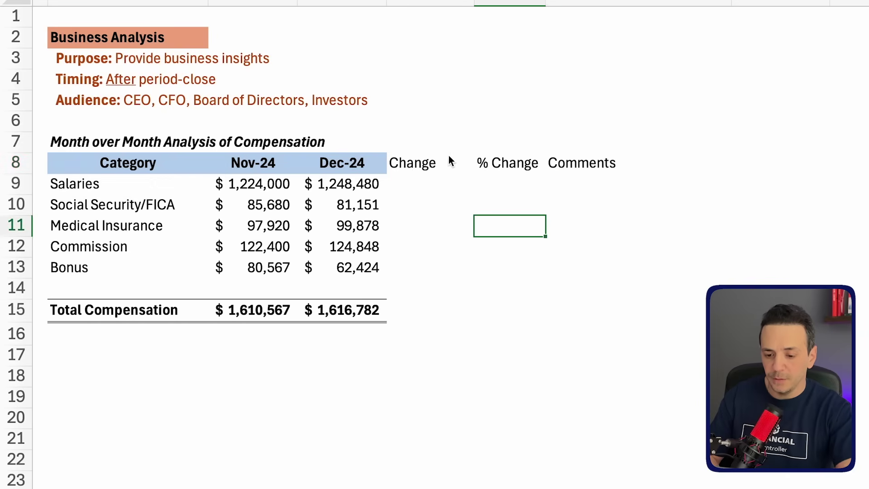
Step: Fill the Change, % Change and Comments header cells with the same orange as the Business Analysis title
left_click_drag(428, 164, 626, 172)
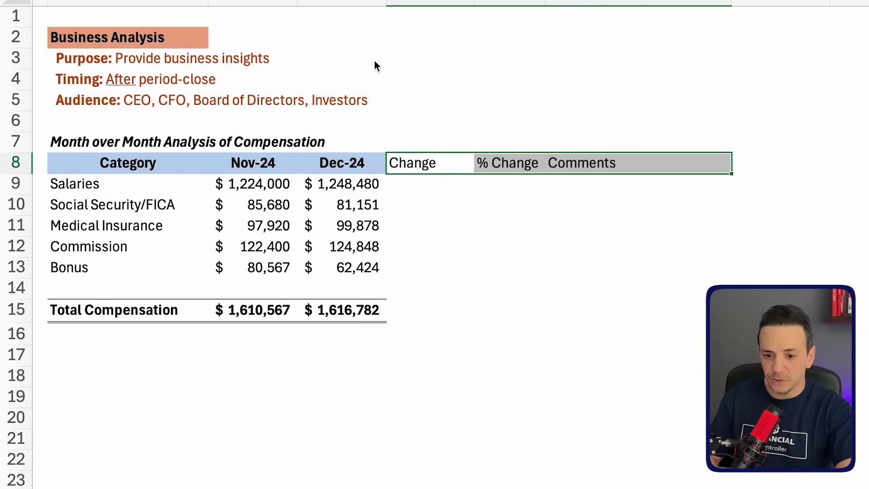
key("F4")
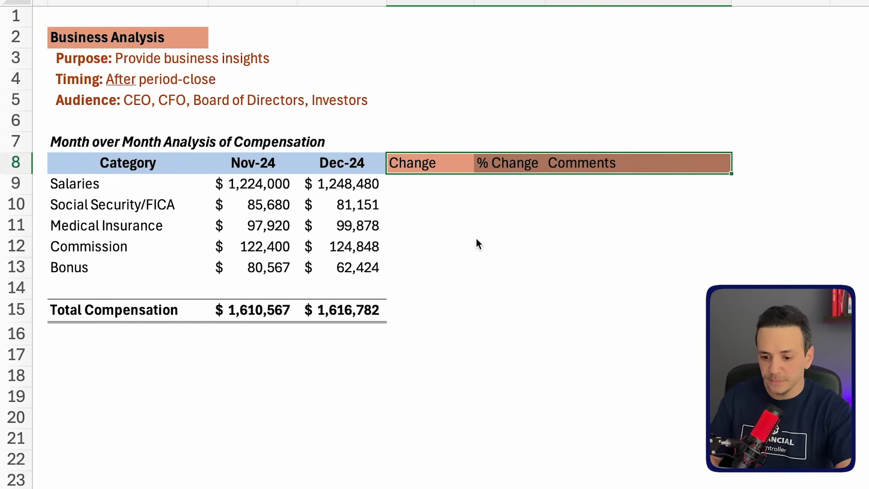
left_click(473, 276)
Step: Calculate Change as Dec-24 minus Nov-24 for Salaries and copy the formula down through Bonus
left_click(414, 188)
type("=")
left_click(369, 189)
type("-")
left_click(259, 186)
key("Return")
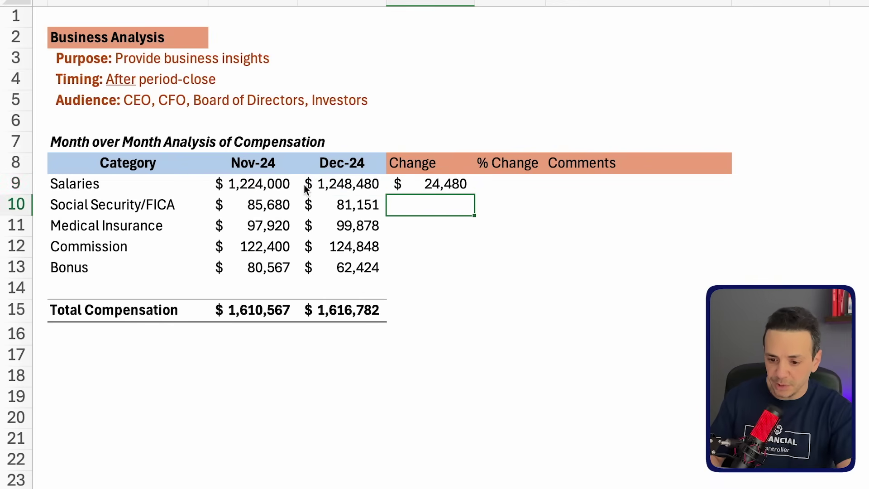
left_click(447, 184)
left_click_drag(474, 194, 463, 272)
Step: Calculate % Change as Change divided by Nov-24 (=E9/C9) for Salaries and copy the formula down through Bonus
left_click(503, 194)
type("=")
left_click(445, 186)
type("/")
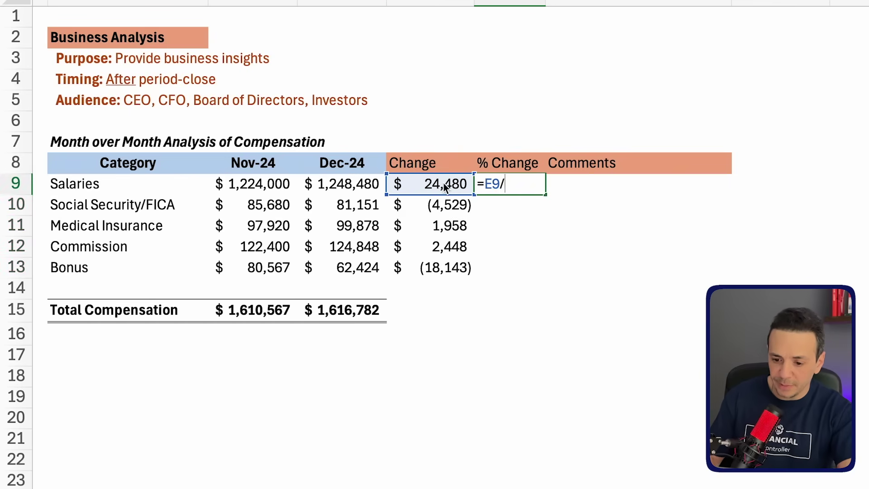
left_click(251, 189)
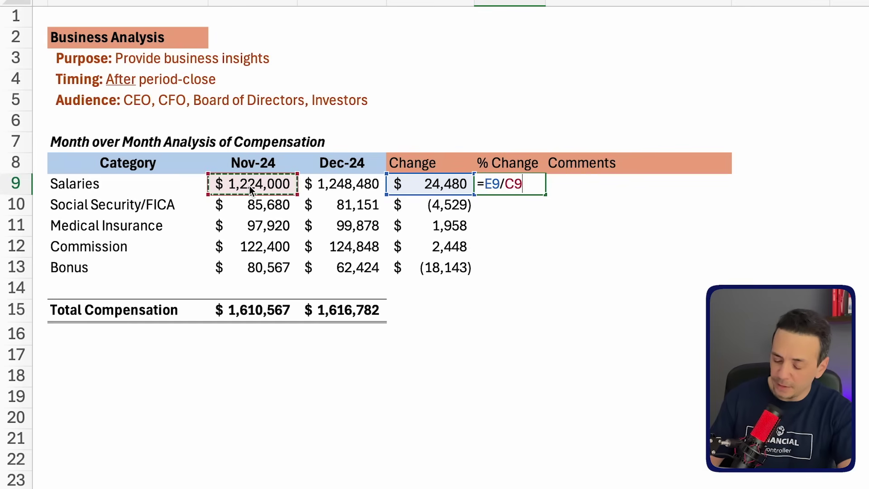
key("Return")
left_click(520, 183)
left_click_drag(546, 195, 531, 272)
Step: Extend the Total Compensation formula across Change and % Change, and format the % Change total as a percentage
left_click(474, 318)
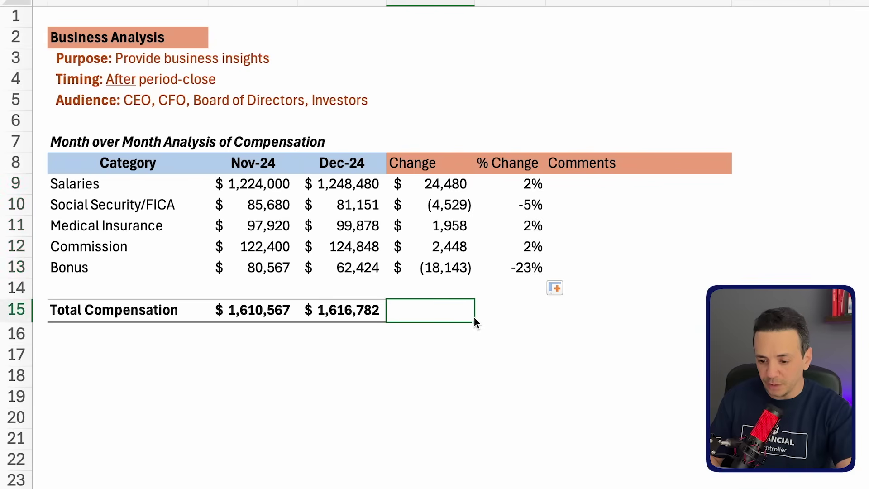
left_click(349, 315)
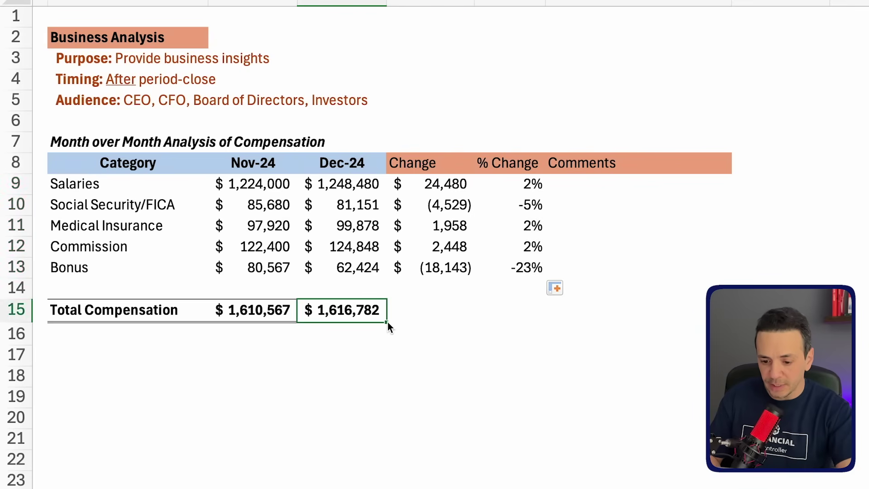
left_click_drag(388, 322, 532, 317)
left_click(532, 317)
key("ctrl+shift+5")
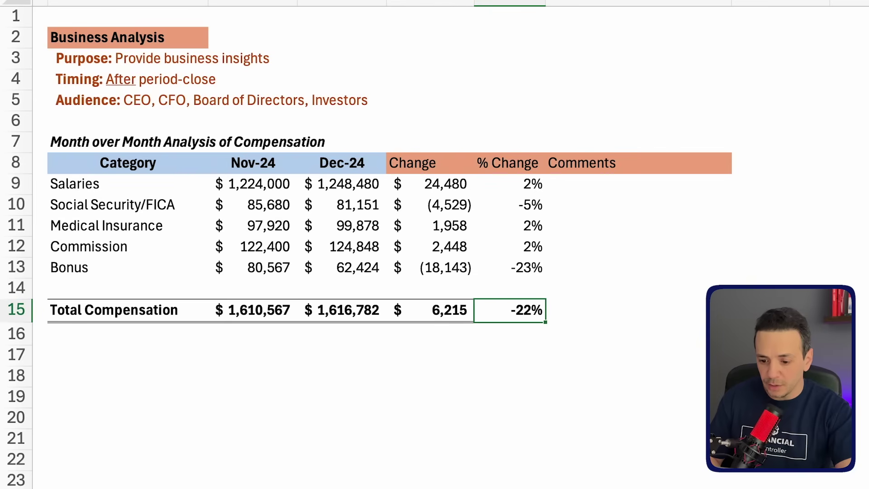
left_click(352, 385)
left_click(291, 220)
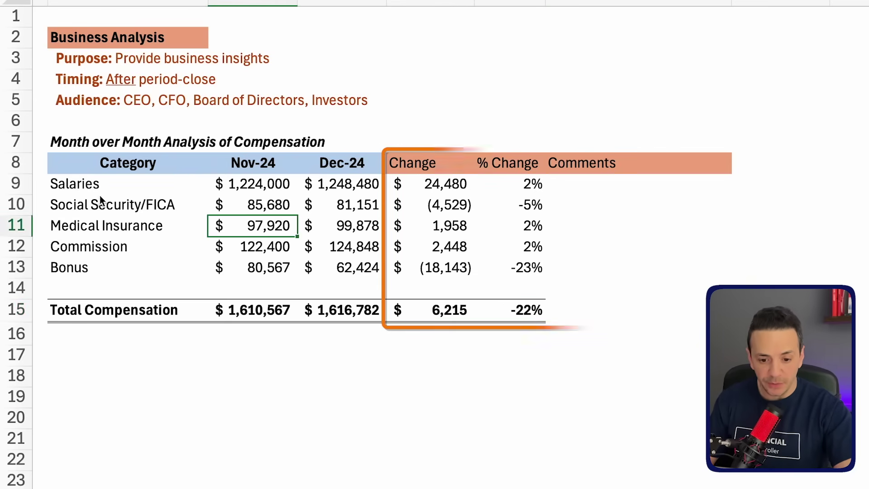
Step: Check the Dec-24 hires in the Headcount Report and enter the Salaries comment "We hired 2 new employees in Dec-24 in the Sales Dept as outlined in the budget"
left_click(16, 183)
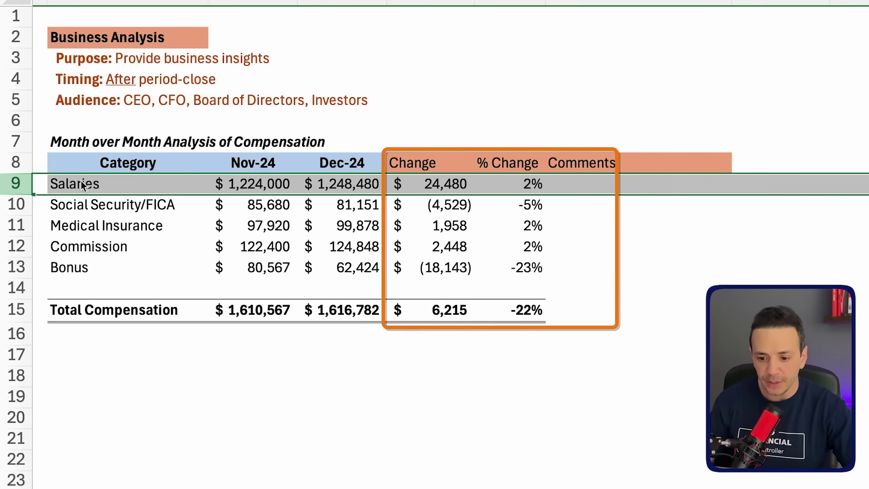
left_click(448, 192)
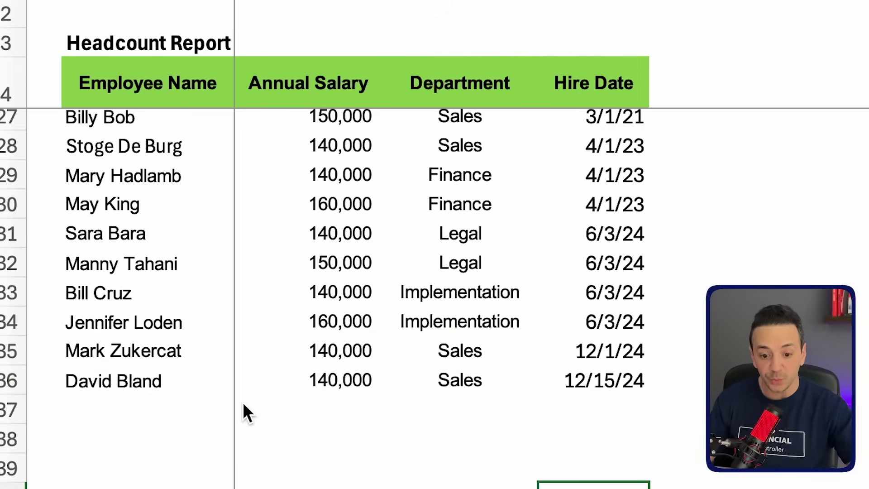
left_click_drag(6, 351, 7, 380)
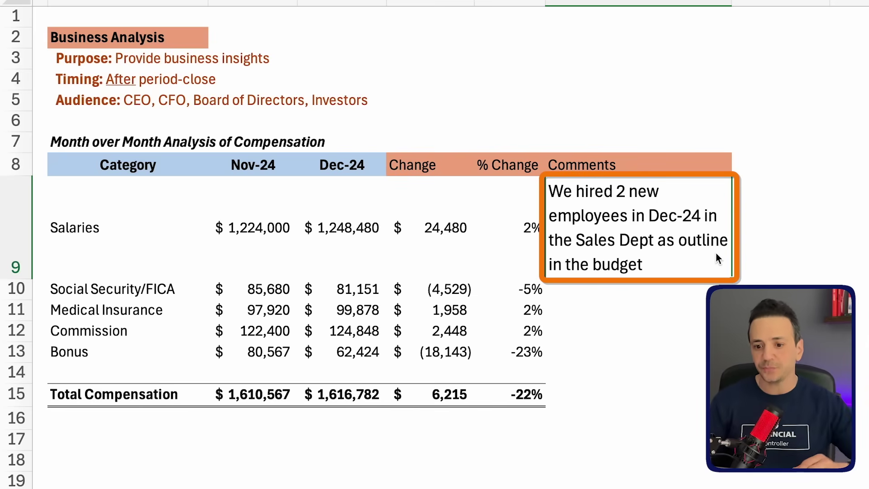
left_click(616, 312)
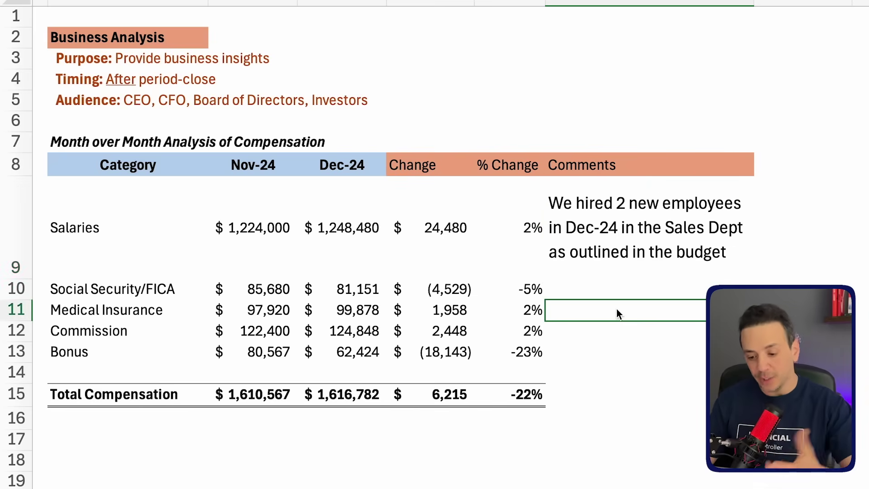
Step: Compare the Nov-24 and Dec-24 Bonus amounts in the Business Analysis table
left_click(20, 352)
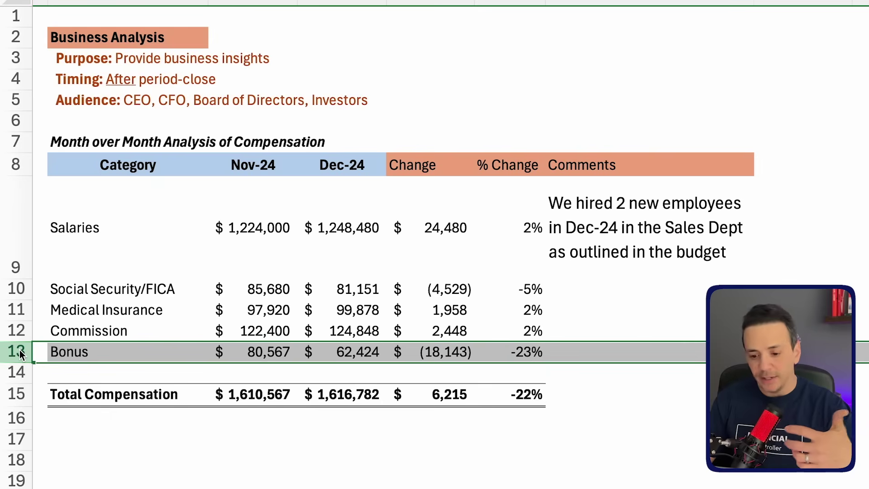
left_click(361, 355)
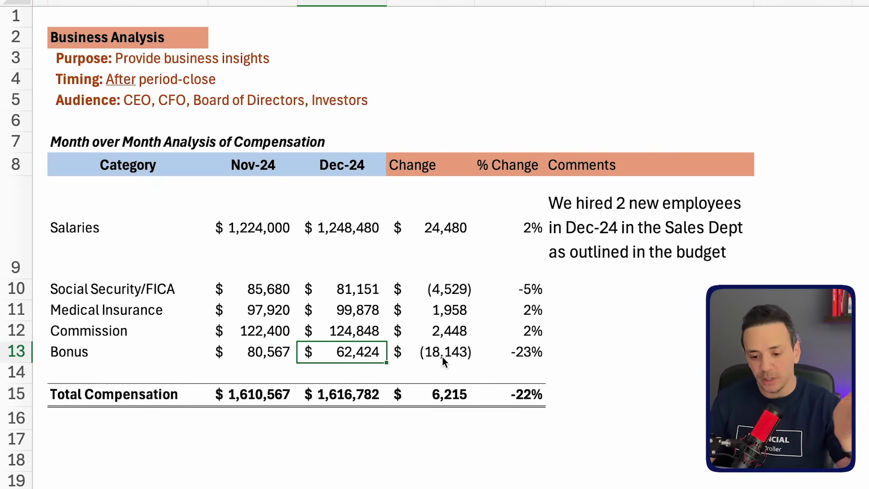
left_click(249, 359)
left_click(354, 355)
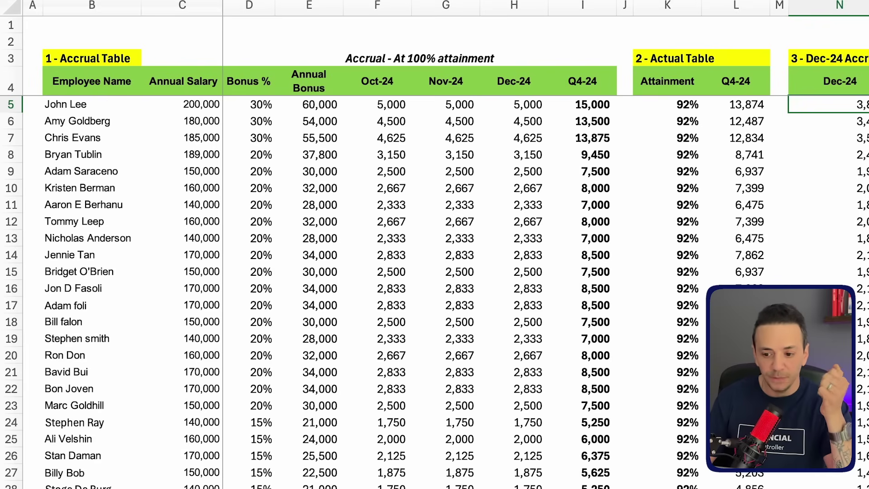
Step: Examine the attainment percentages in the bonus schedule's Actual Table and the Q4-24 Attainment note below the accrual totals
left_click(419, 339)
left_click(540, 174)
left_click(646, 146)
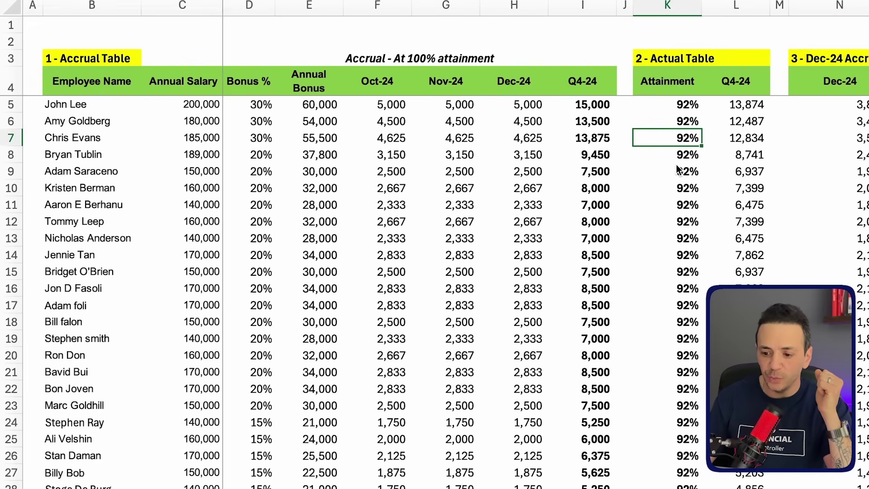
scroll(675, 156, "down", 7)
left_click(267, 386)
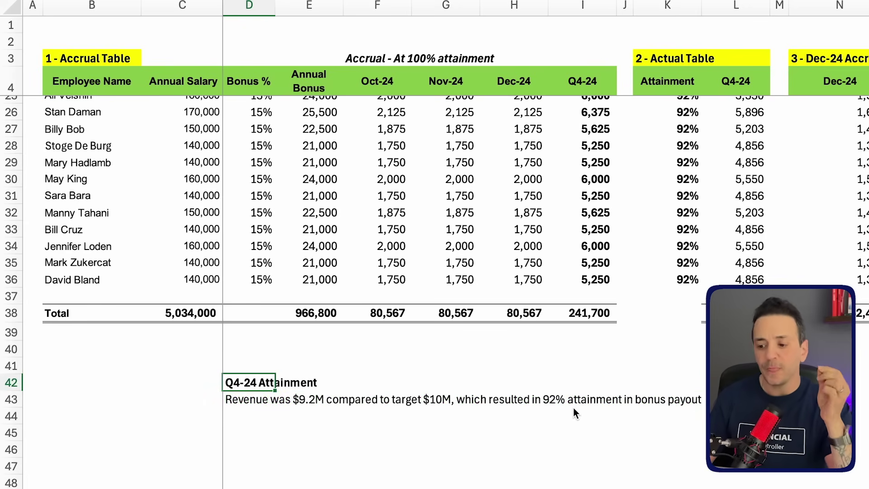
scroll(574, 408, "up", 5)
scroll(574, 412, "up", 2)
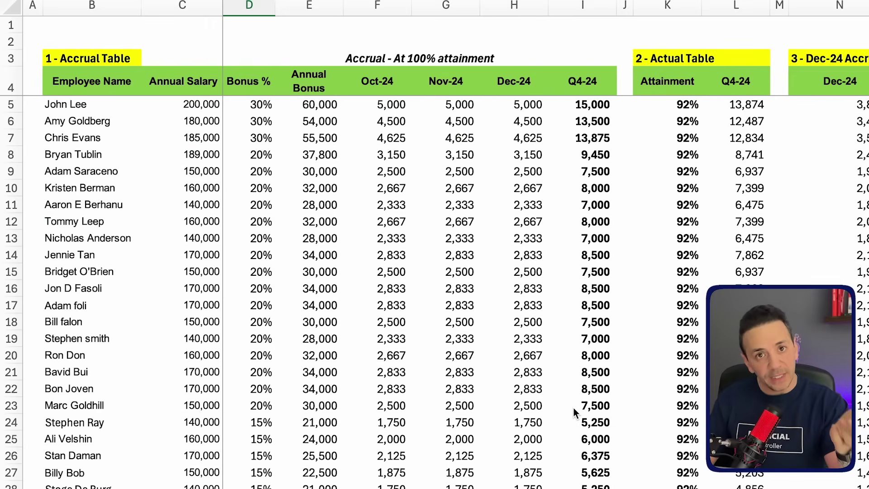